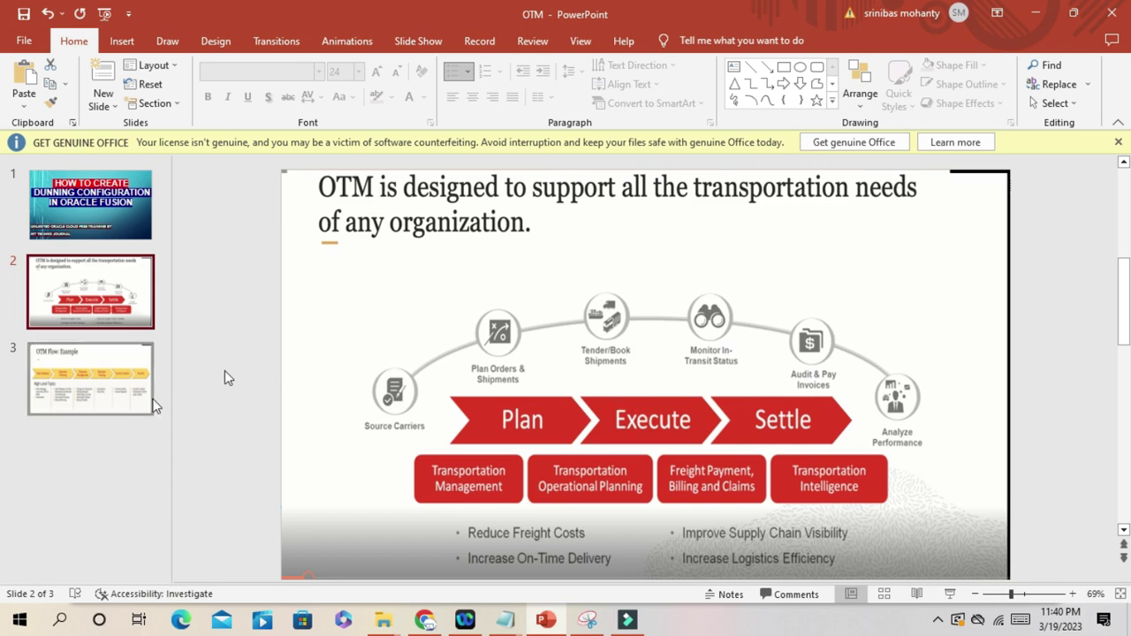
Show slide 3, 'OTM Flow: Example', with its six flow stages
left_click(112, 387)
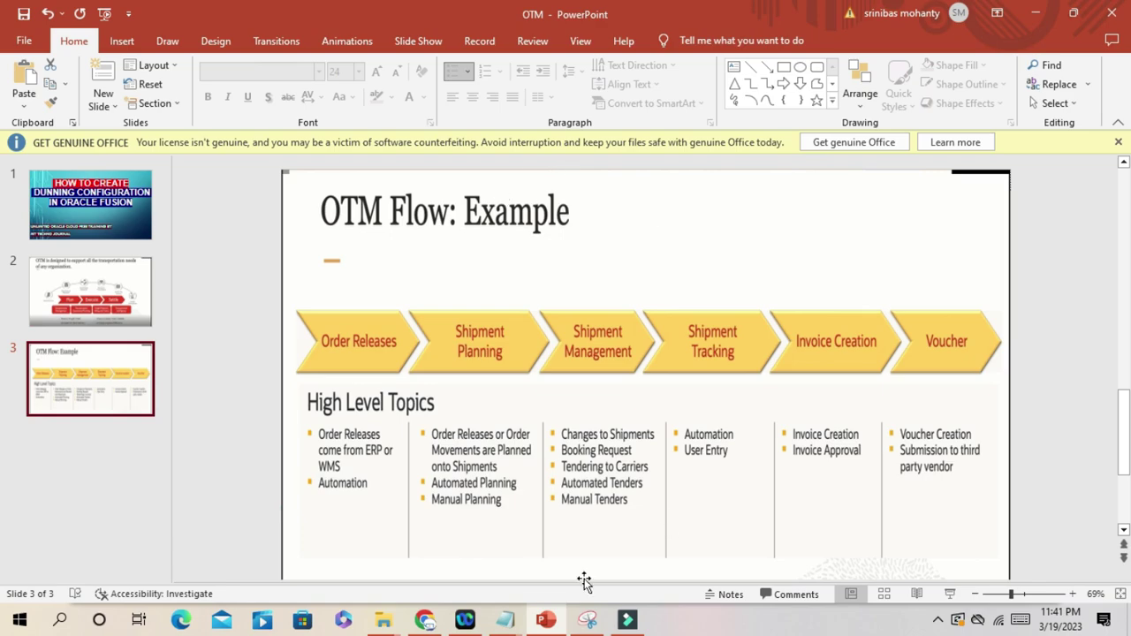
Bring the OTM web app forward and close the Shipment Management menu to show all tiles
left_click(424, 619)
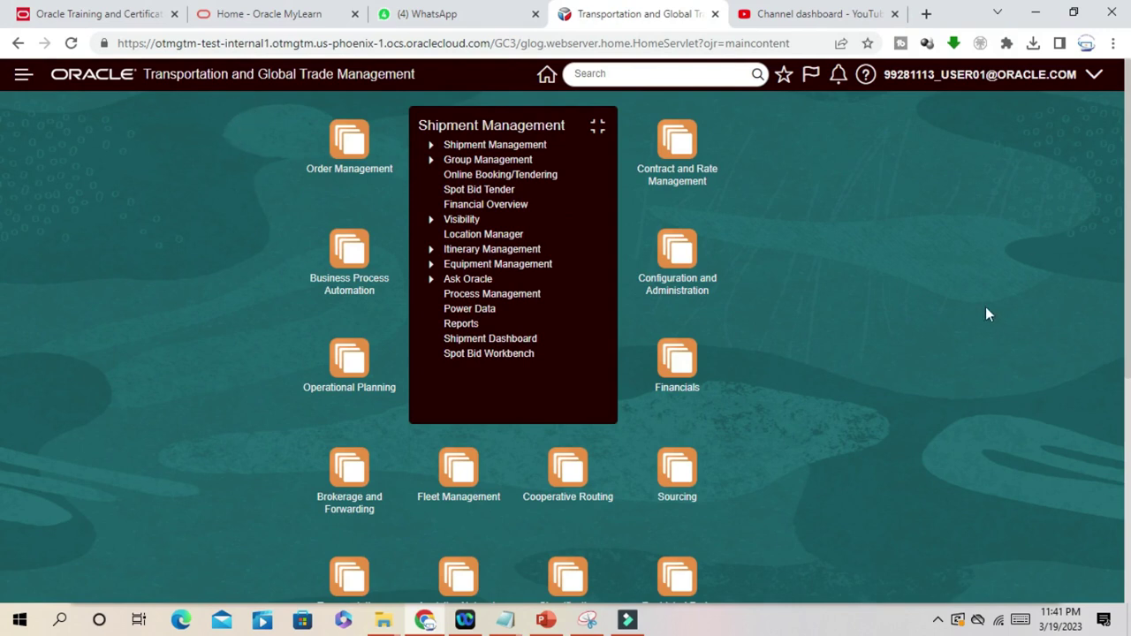
left_click(597, 129)
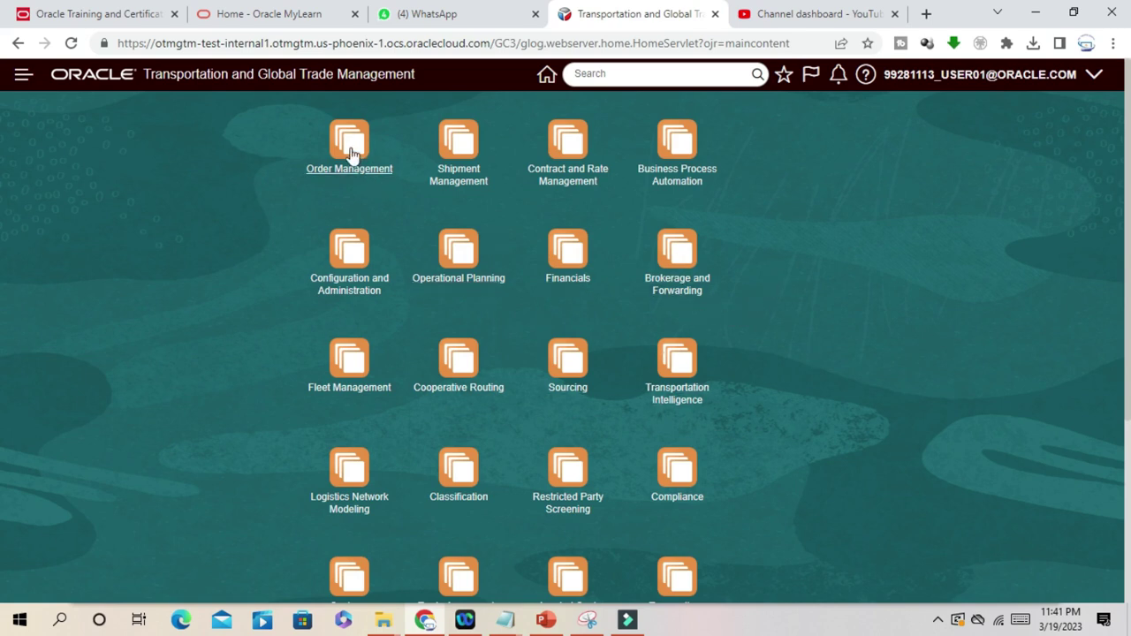
scroll(848, 265, "down", 3)
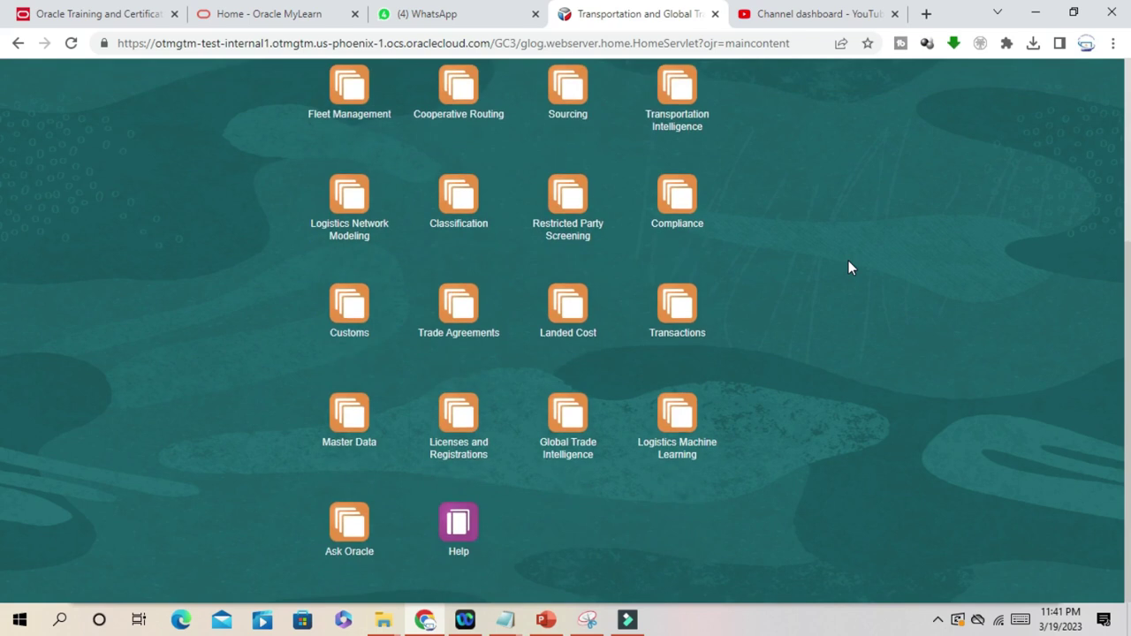
scroll(848, 265, "up", 3)
Open Order Management and expand Purchase Order, Order Release and Order Movement
left_click(355, 142)
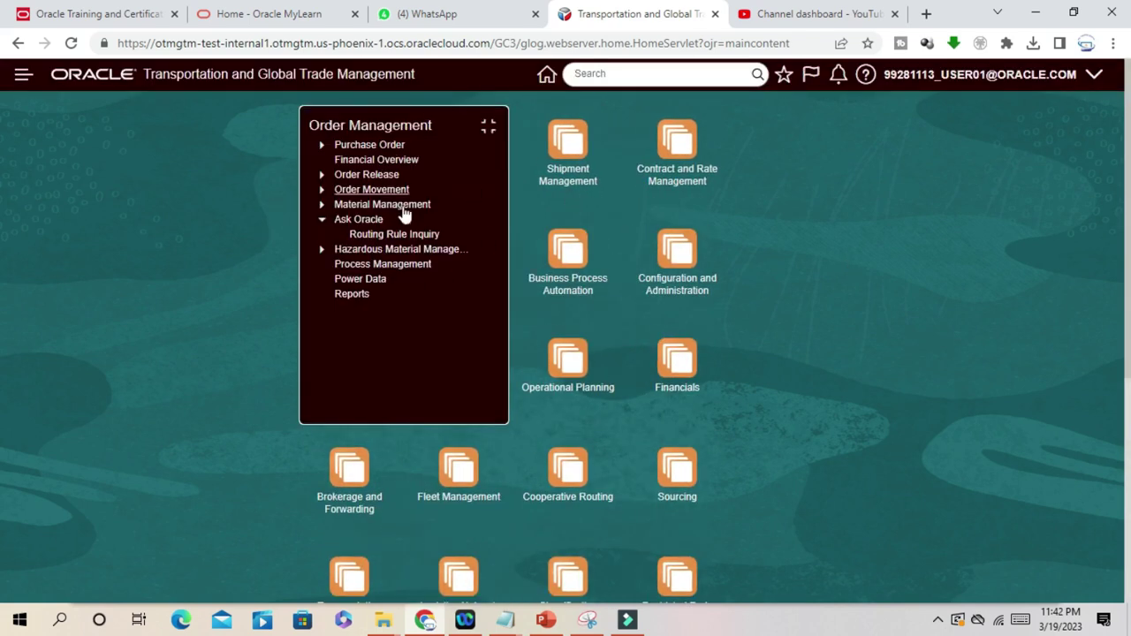
left_click(350, 147)
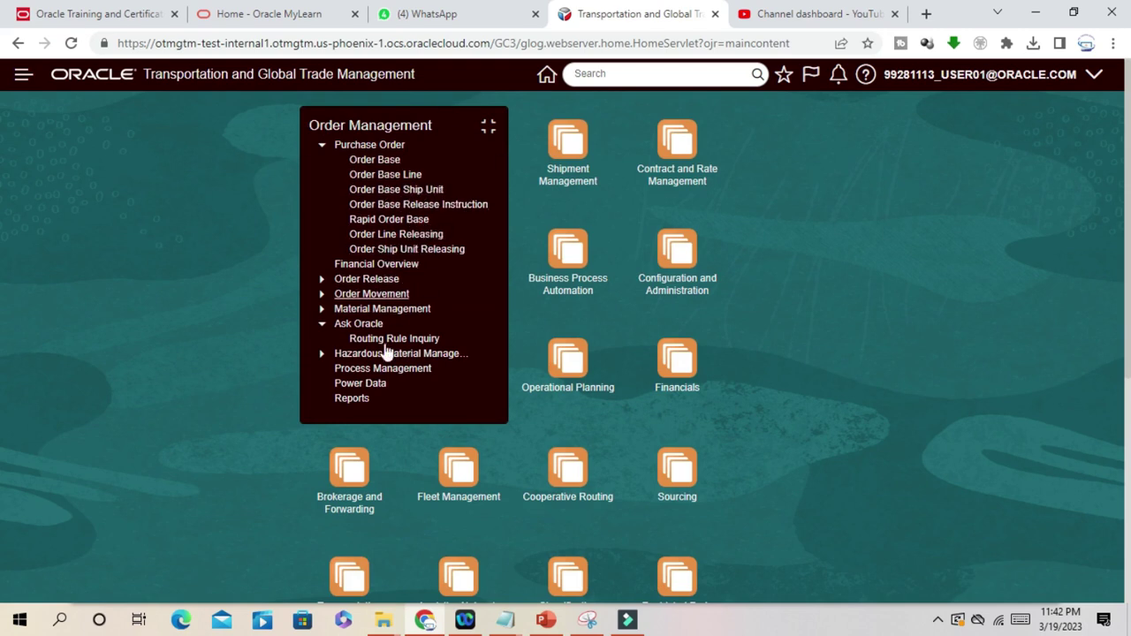
left_click(367, 279)
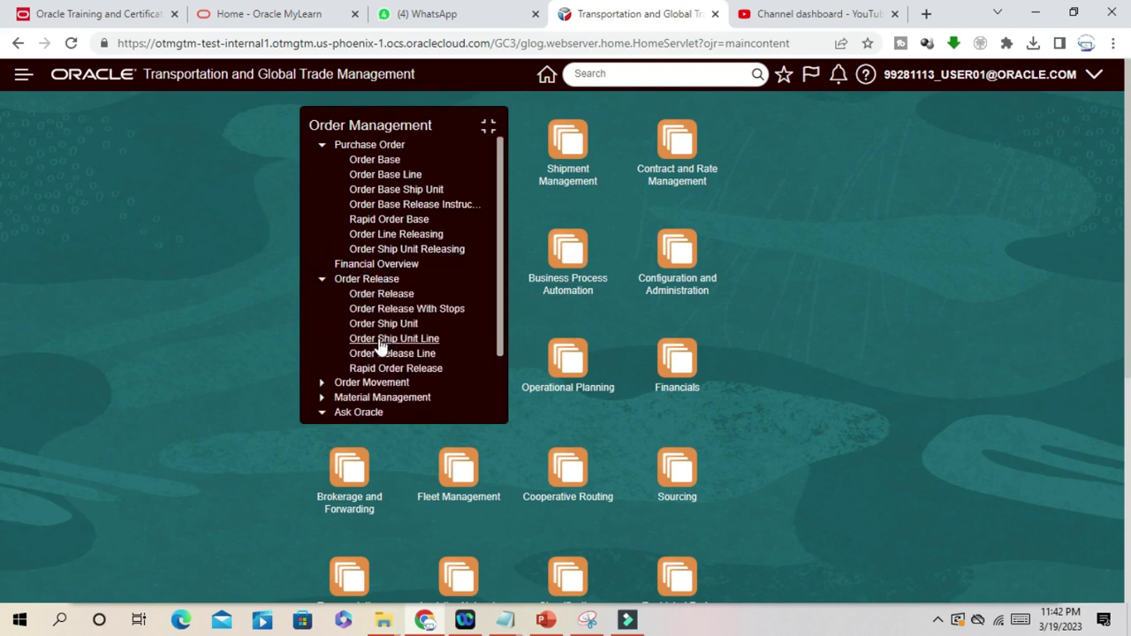
scroll(380, 296, "down", 1)
left_click(374, 306)
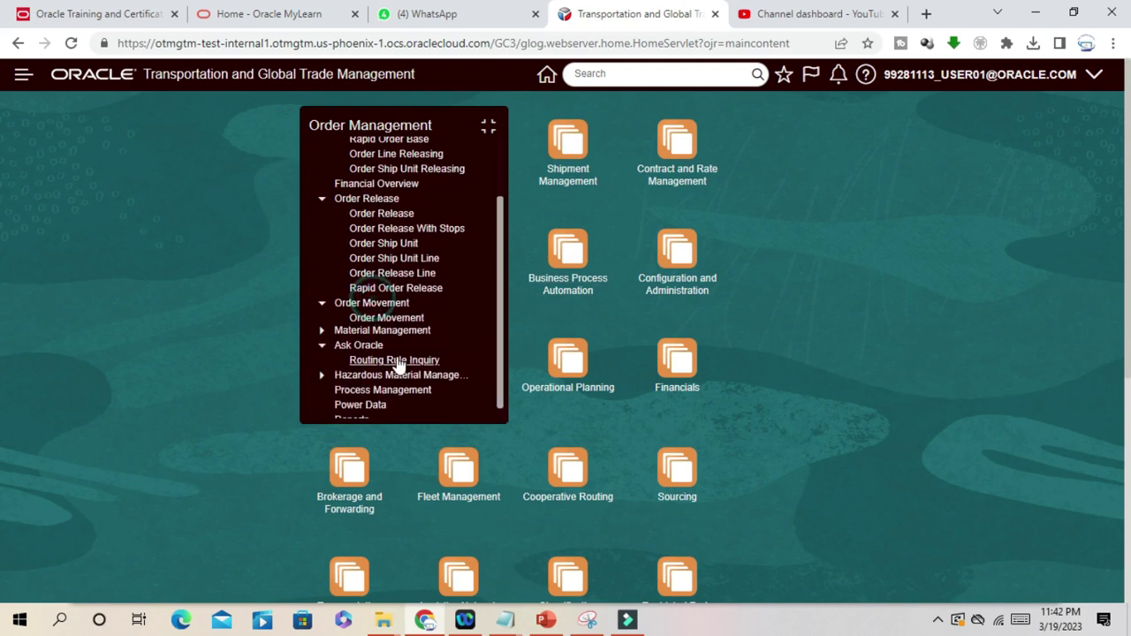
Expand Material Management and Hazardous Material Management, then switch to the Shipment Management menu
left_click(400, 333)
scroll(402, 349, "down", 1)
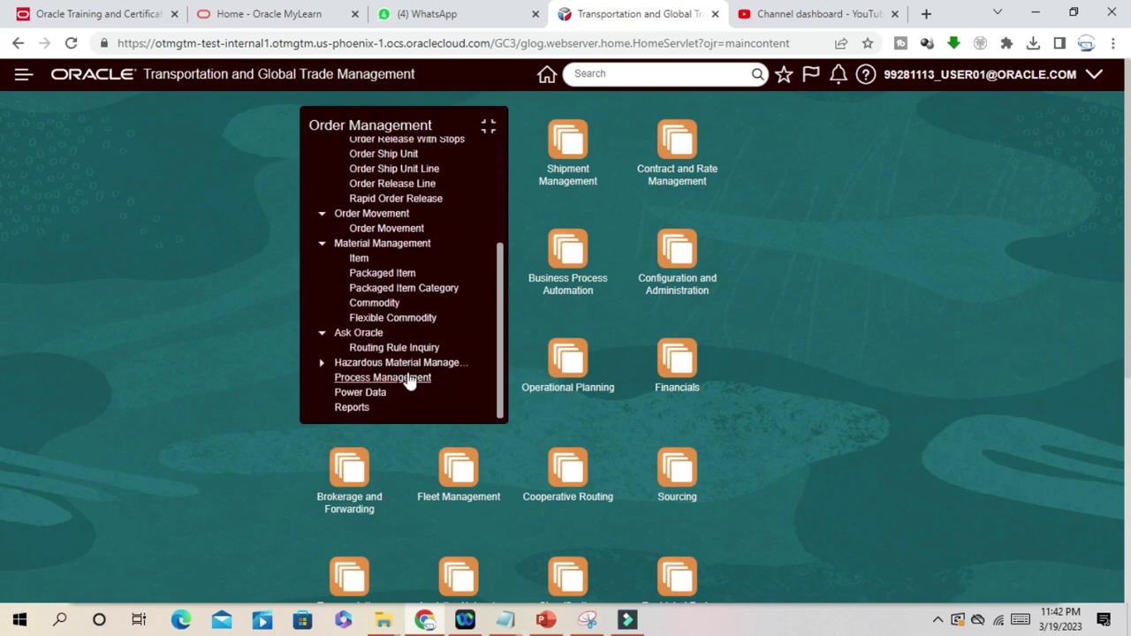
left_click(453, 363)
scroll(454, 344, "down", 1)
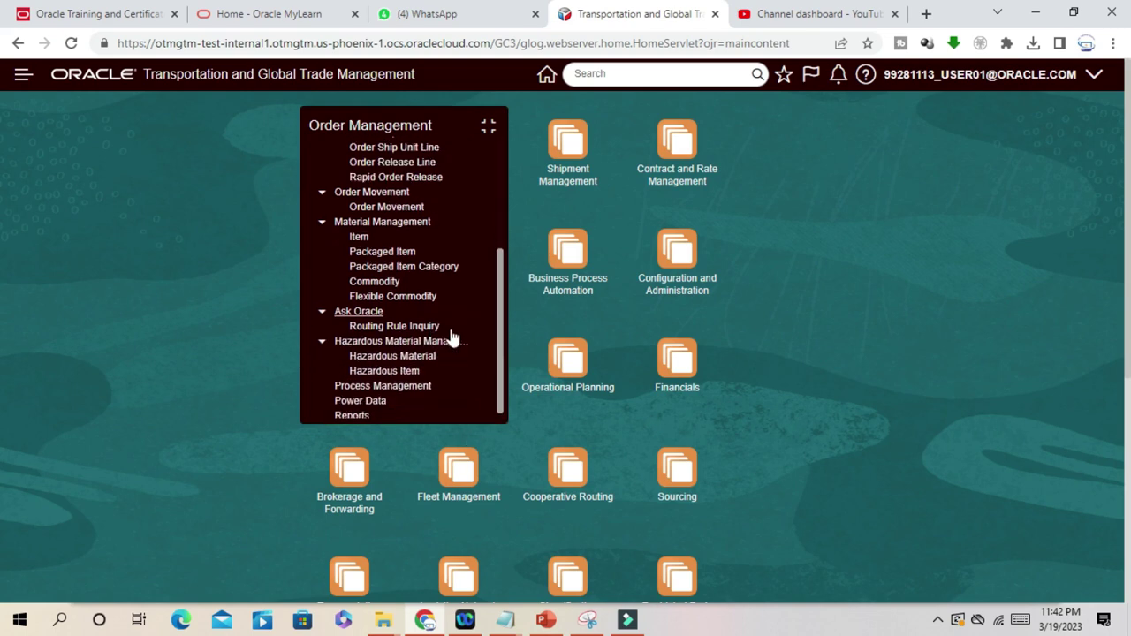
left_click(488, 126)
left_click(465, 149)
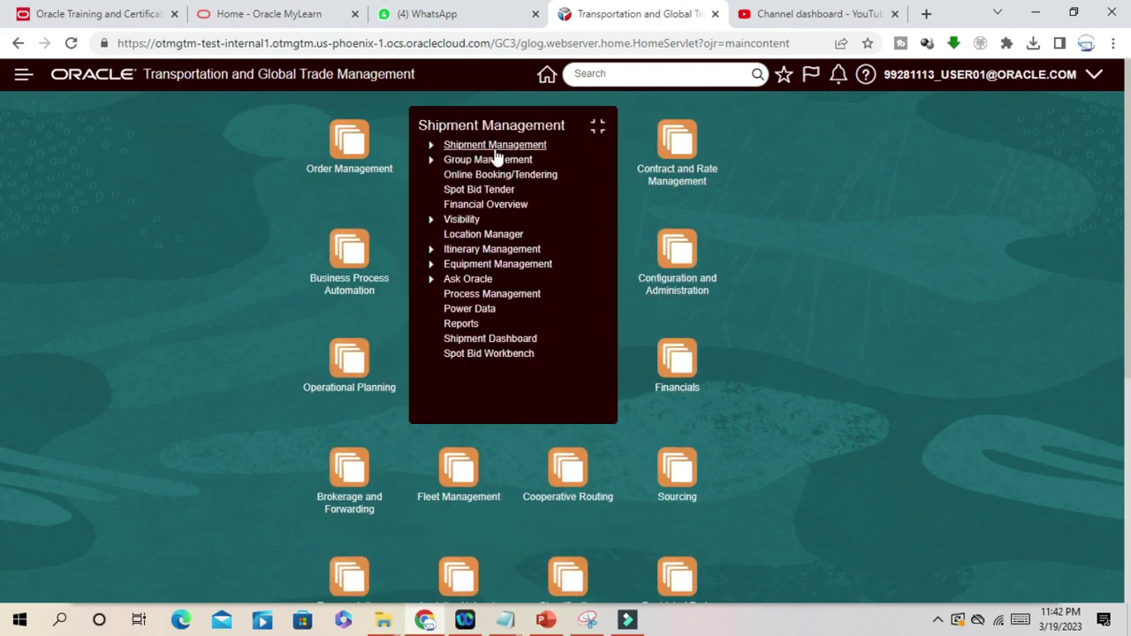
Expand the Shipment Management and Group Management sub-page lists in the navigator
left_click(480, 145)
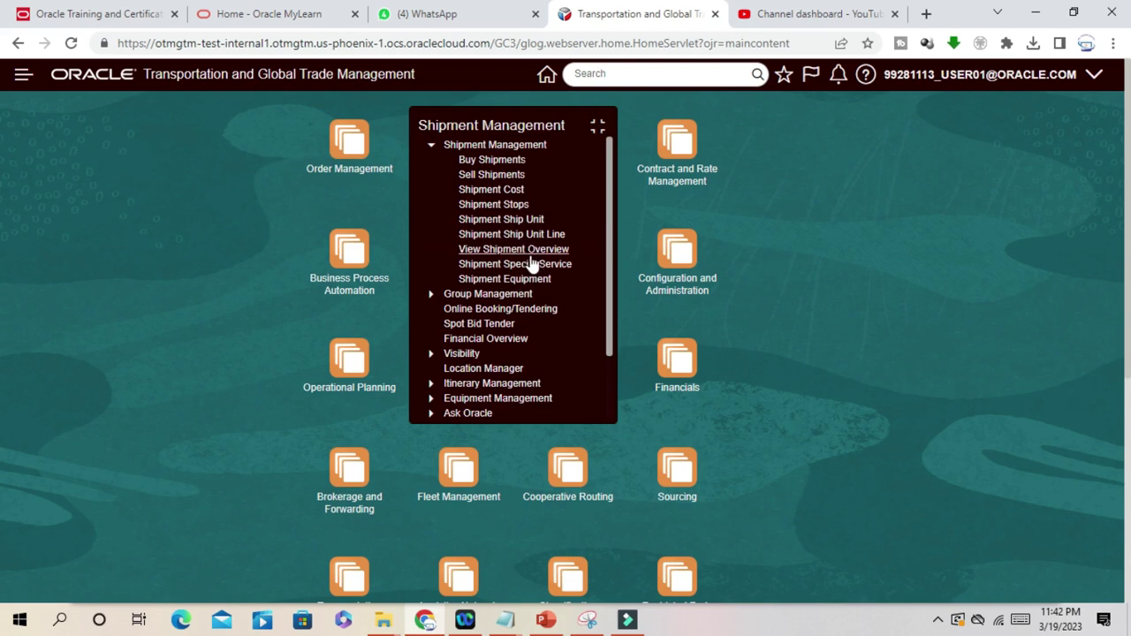
left_click(478, 295)
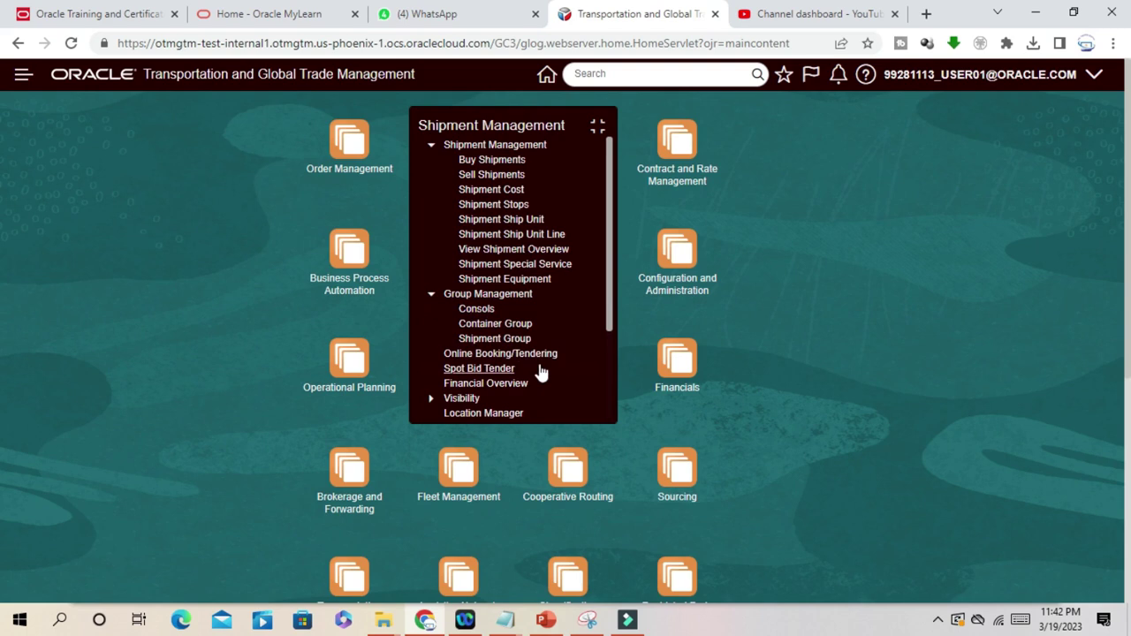
scroll(530, 353, "down", 3)
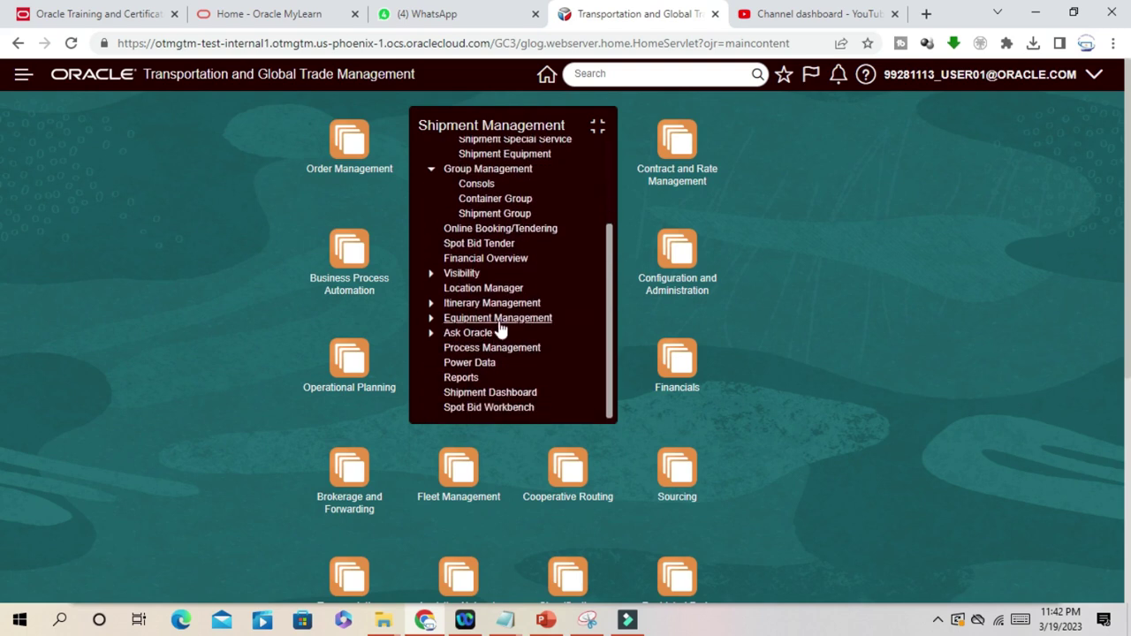
scroll(496, 228, "down", 3)
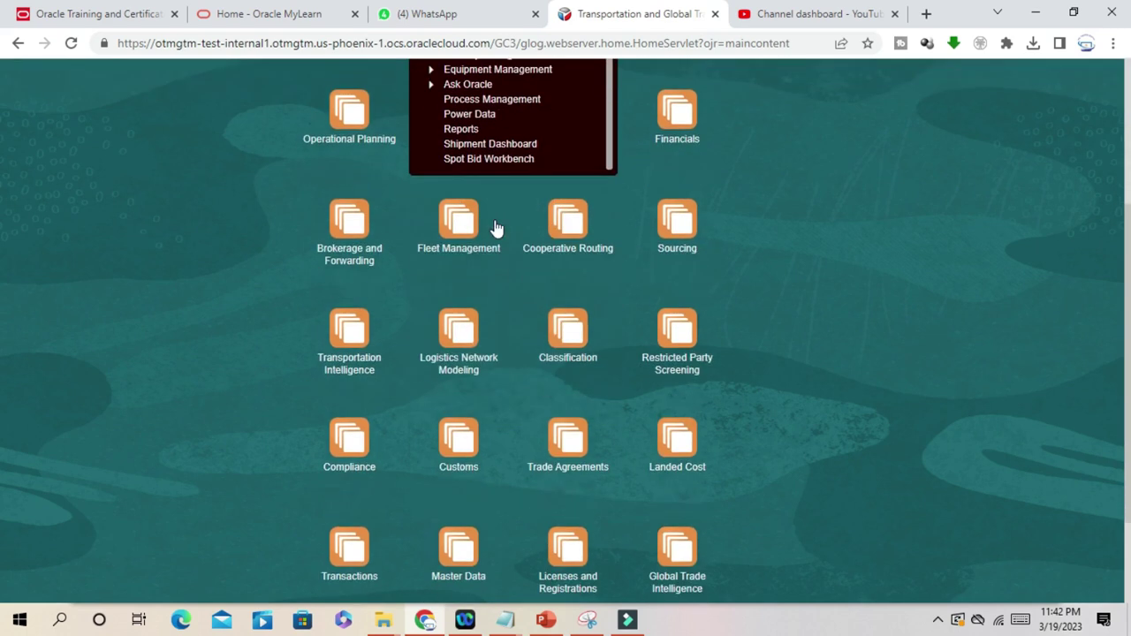
scroll(496, 228, "up", 3)
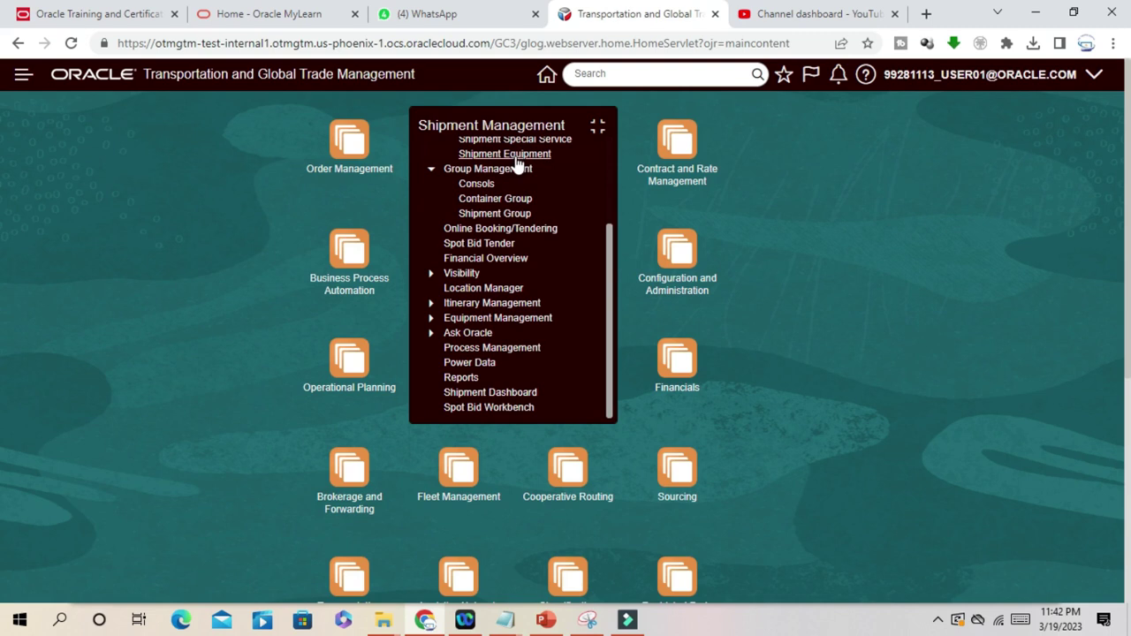
Create a new location in Location Manager with ID DEPARTMENTAL-STOREDMART and name DMART
left_click(497, 289)
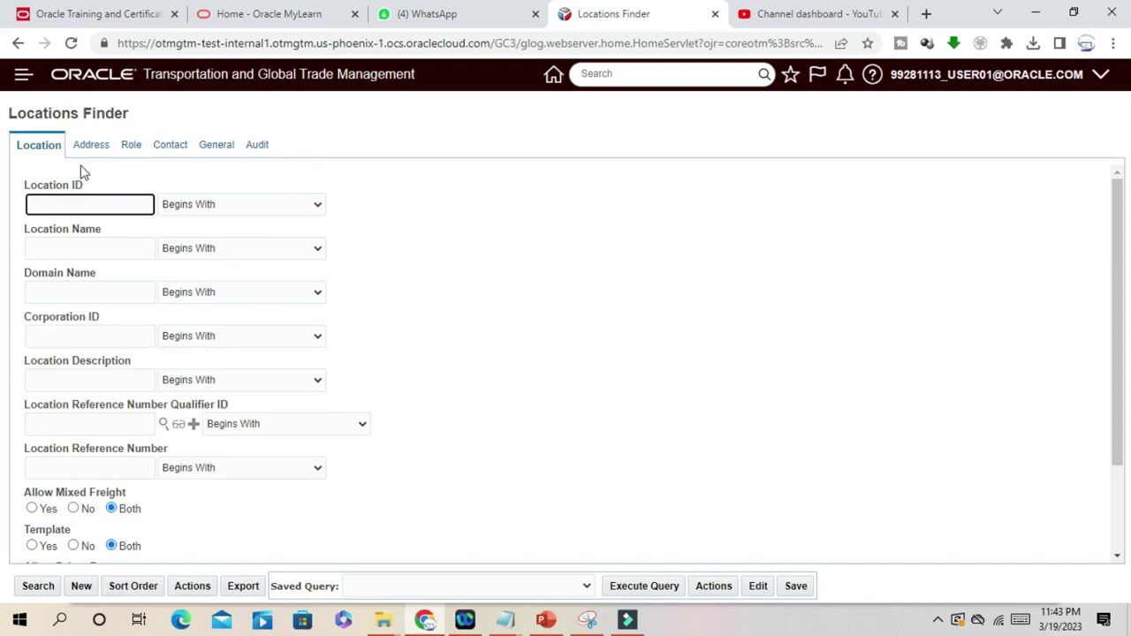
left_click(80, 586)
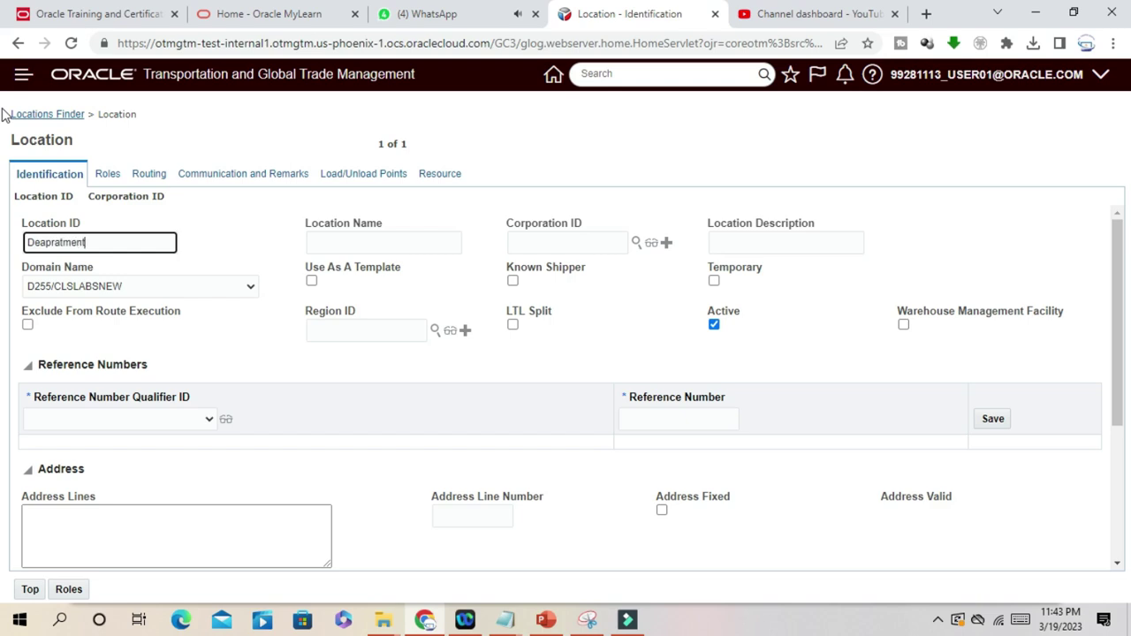
type("-Store")
right_click(60, 244)
left_click(122, 262)
left_click(116, 243)
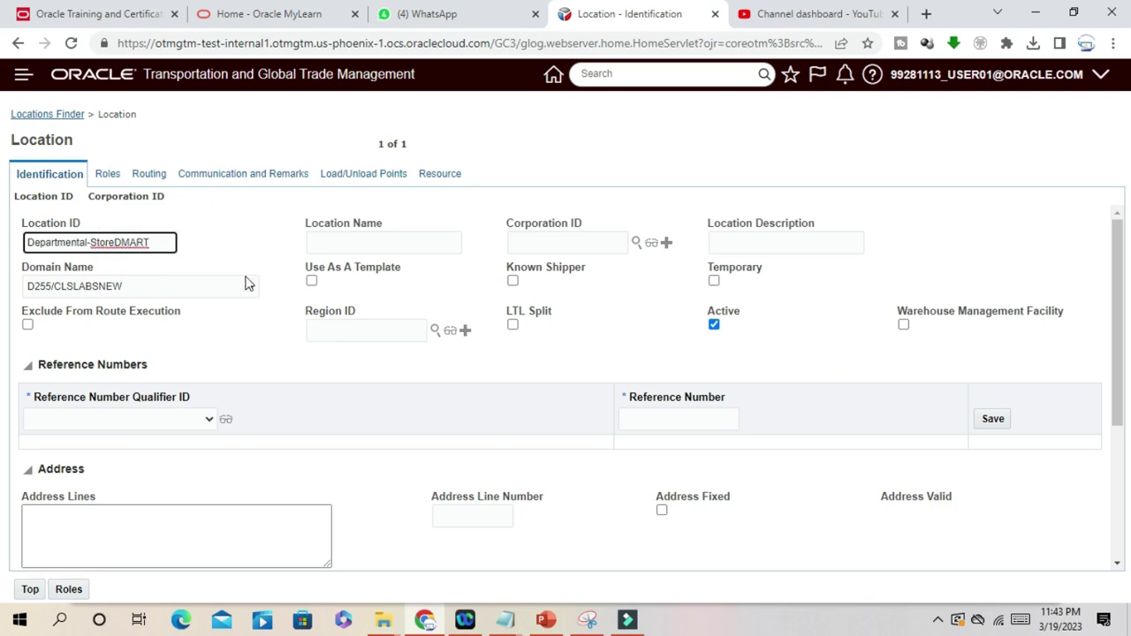
left_click(336, 242)
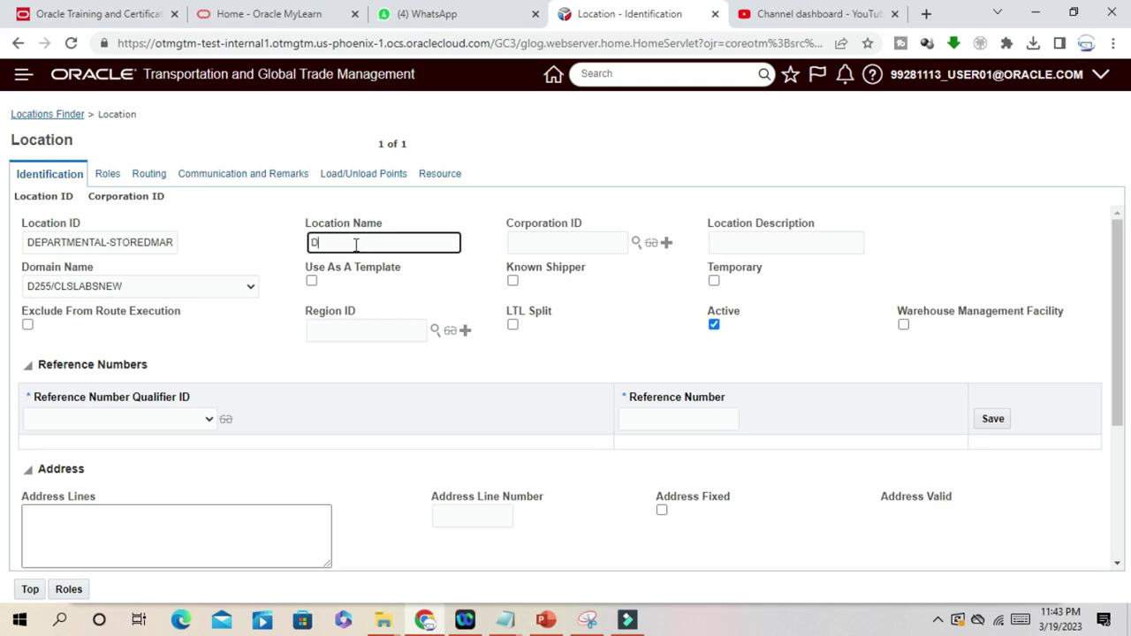
left_click(593, 240)
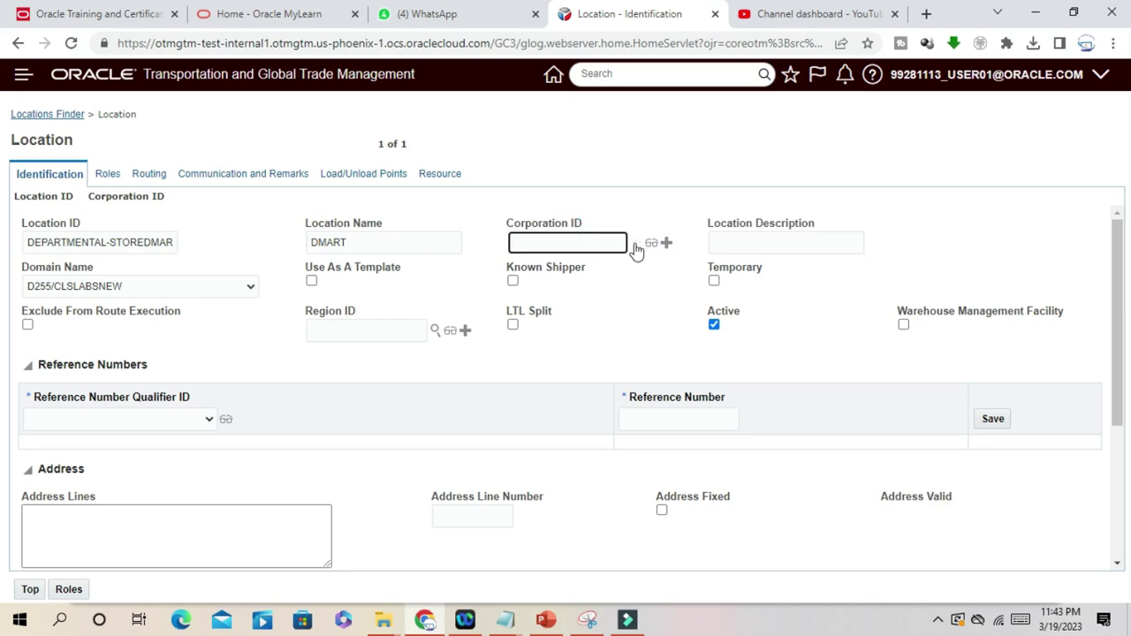
Set the location's Corporation ID to USA from the autocomplete suggestions
left_click(636, 242)
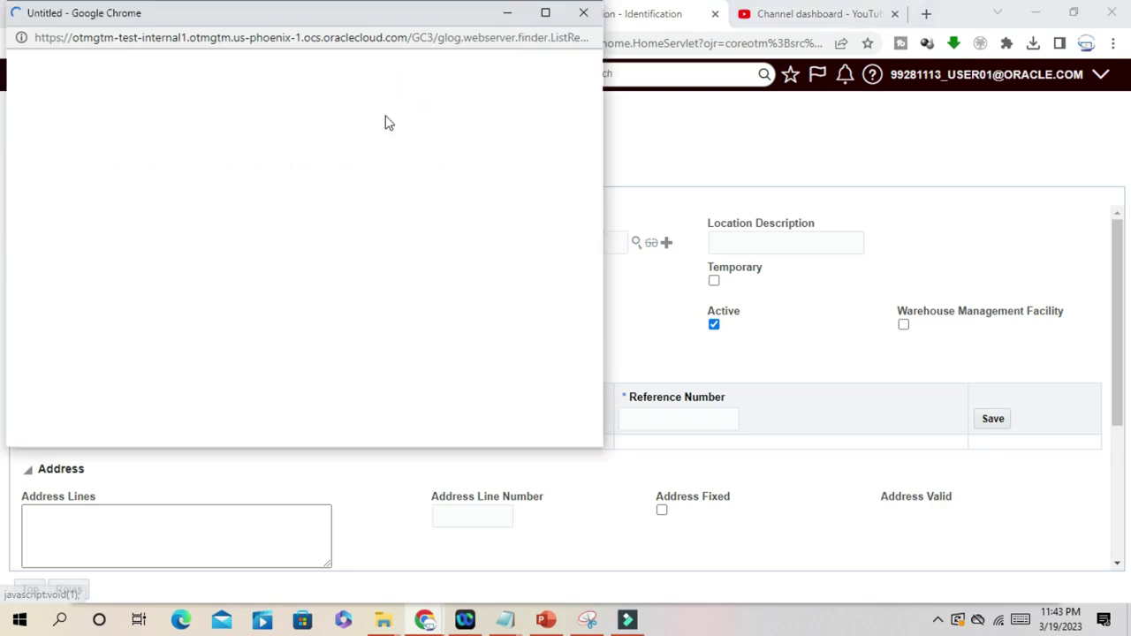
left_click_drag(321, 23, 613, 55)
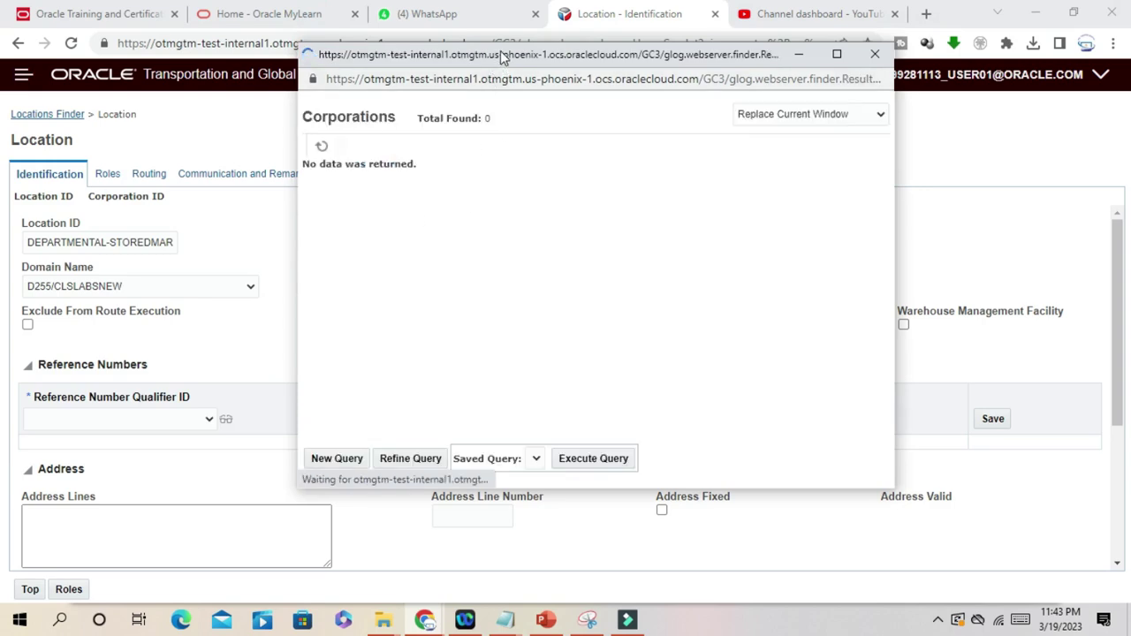
left_click_drag(500, 55, 476, 62)
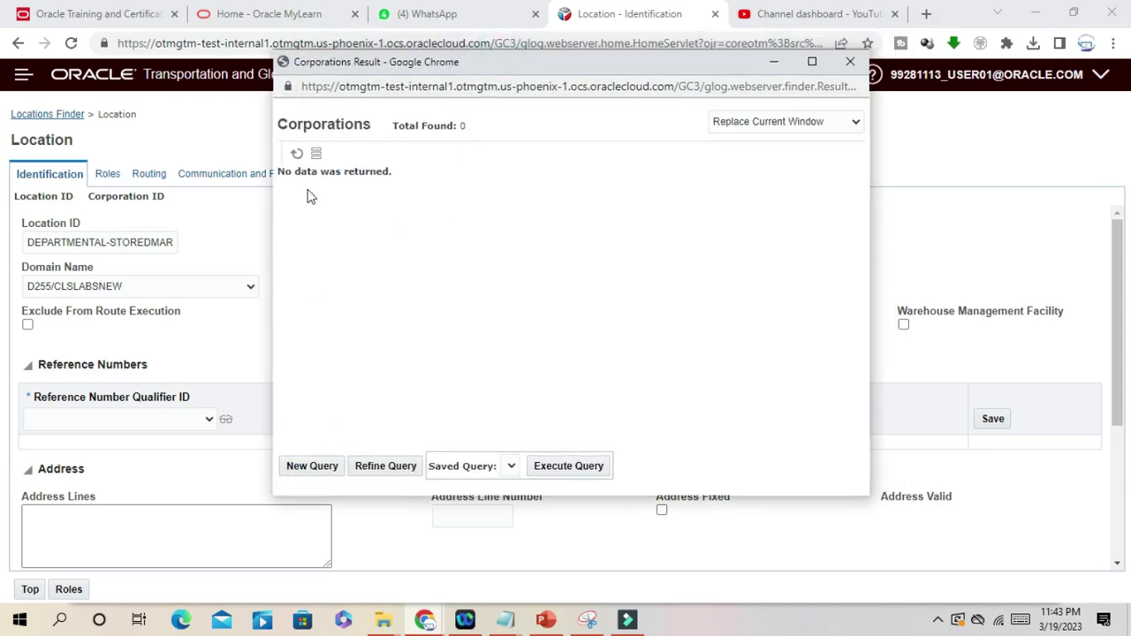
left_click(296, 153)
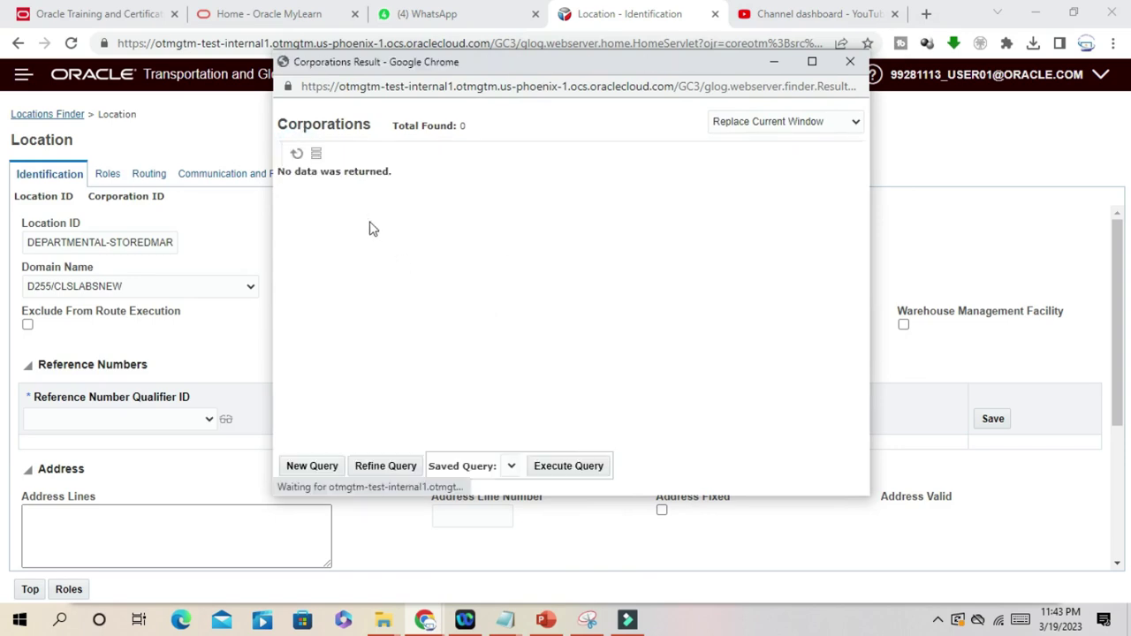
left_click(296, 153)
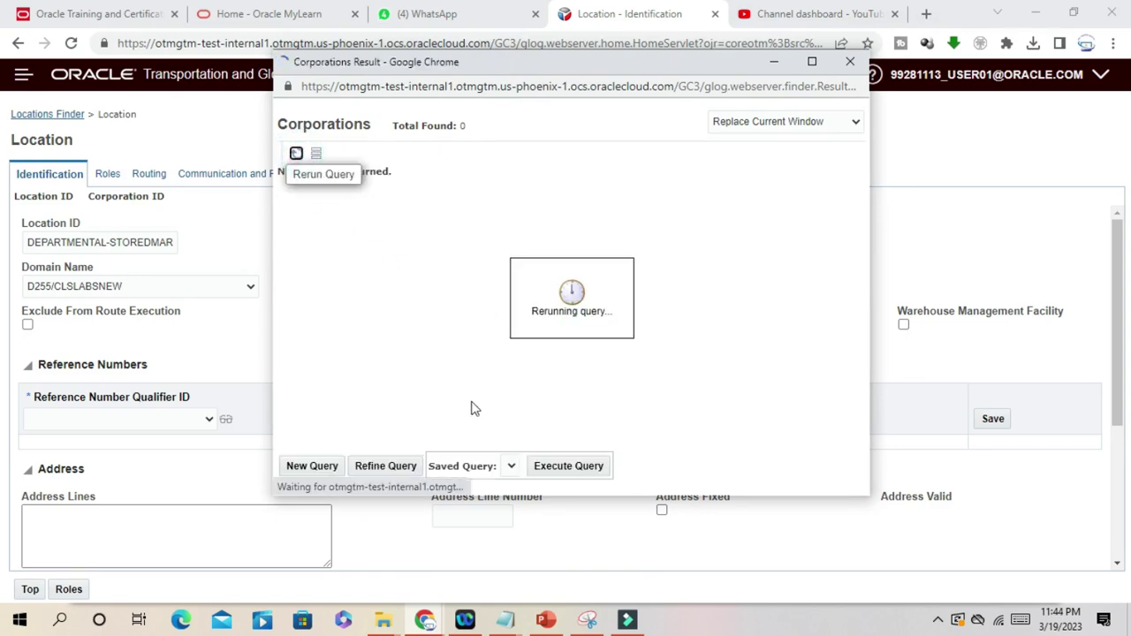
left_click(850, 61)
left_click(600, 239)
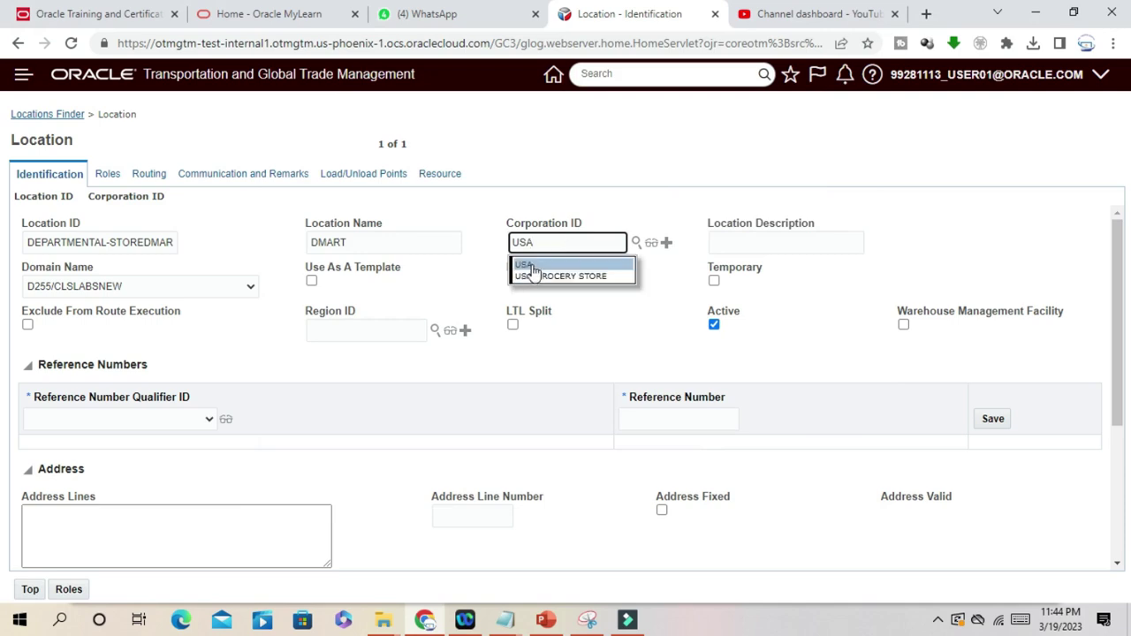
left_click(527, 264)
left_click(607, 166)
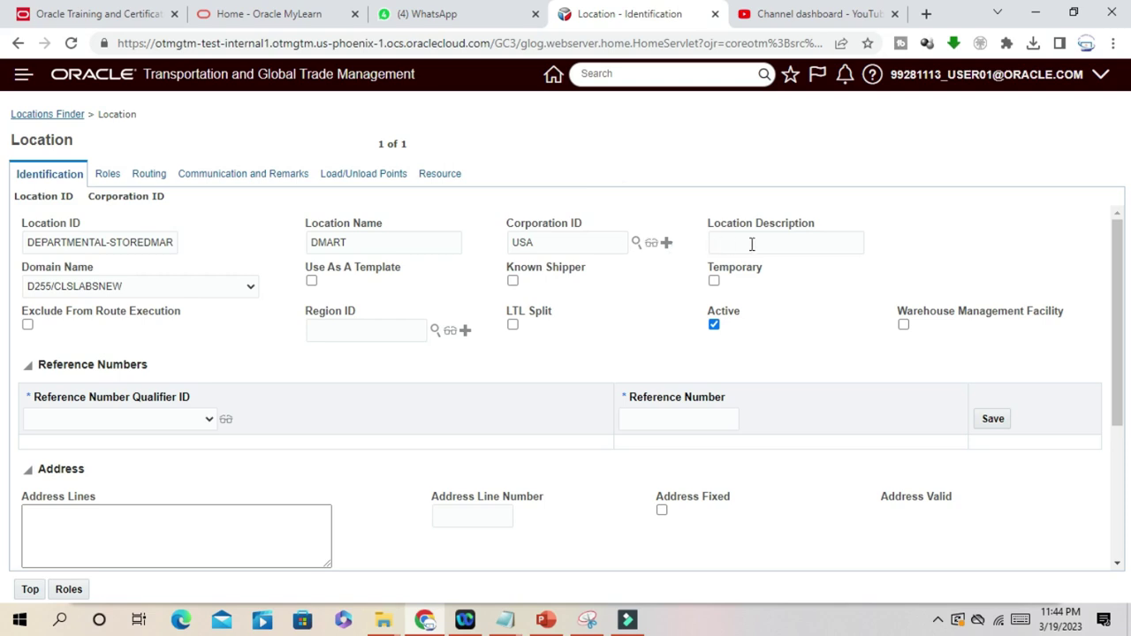
Fill in the location description and the address line, correcting Newyork to Network
left_click(778, 245)
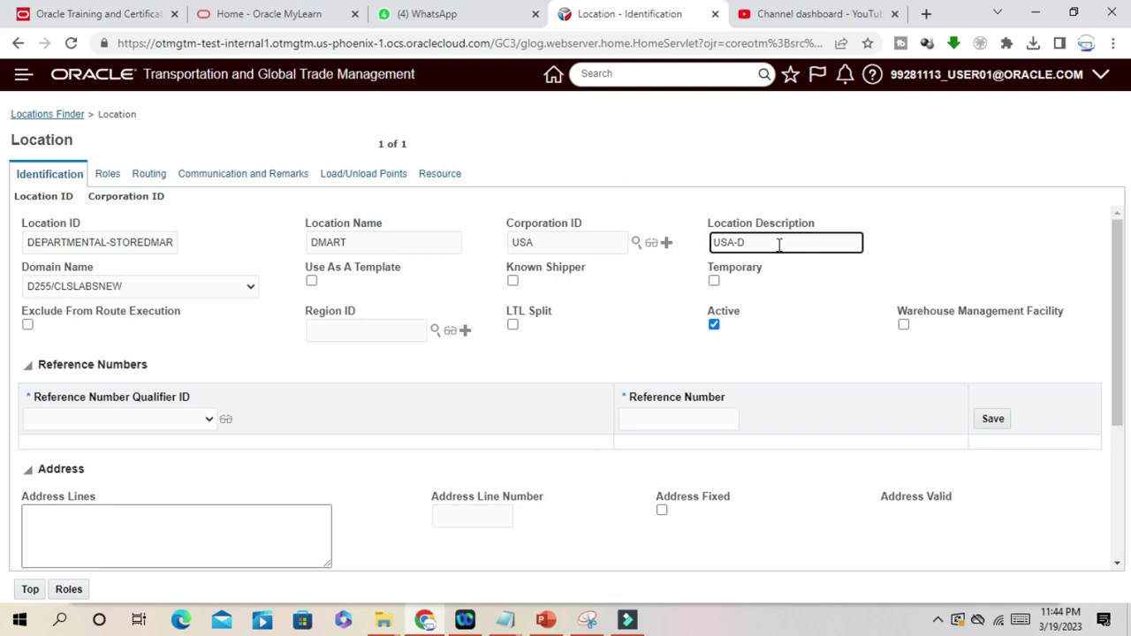
left_click(748, 119)
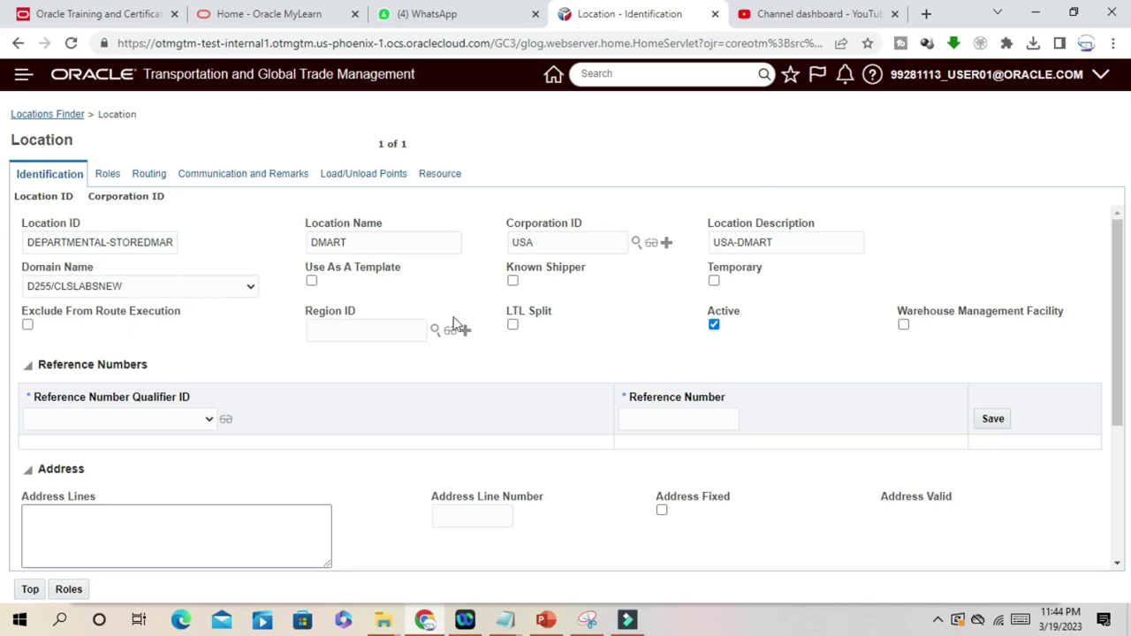
scroll(713, 301, "down", 1)
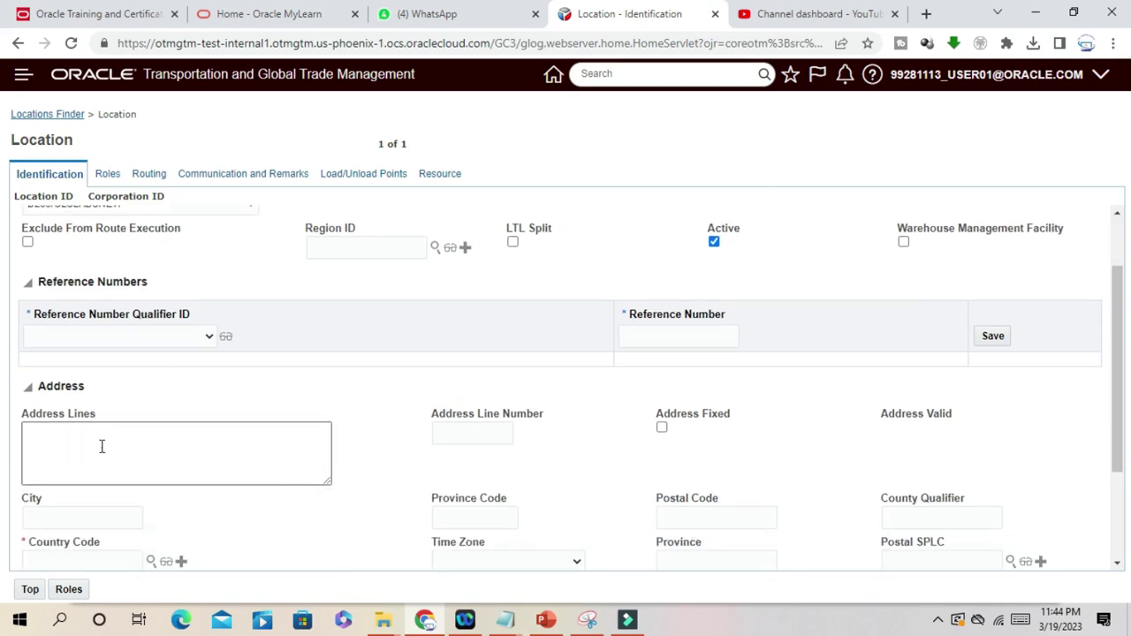
left_click(102, 446)
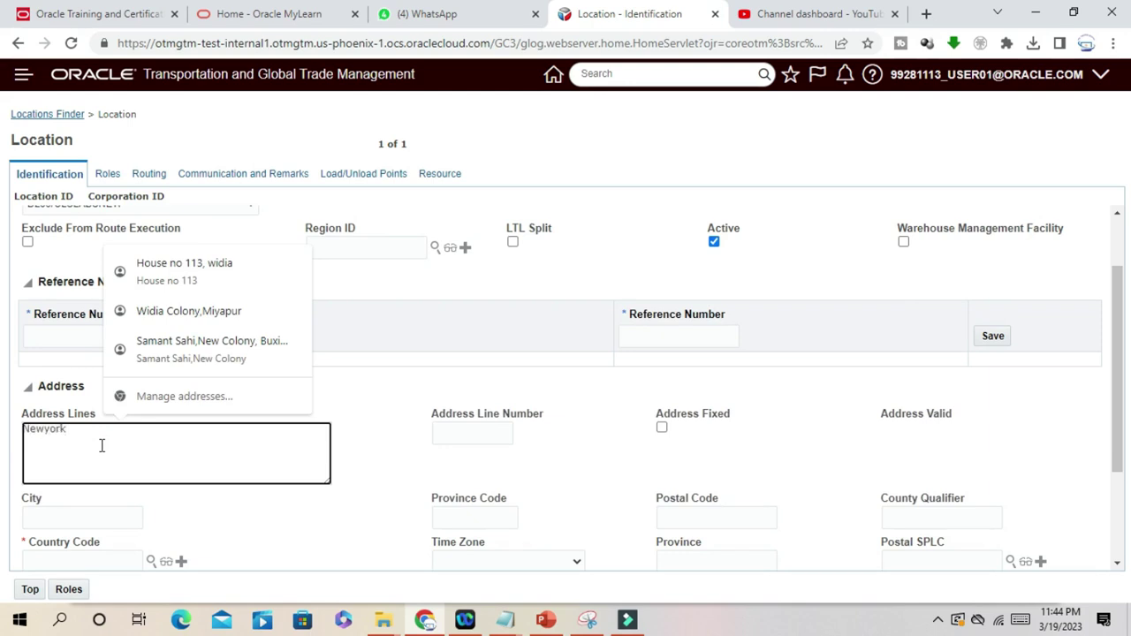
left_click(102, 446)
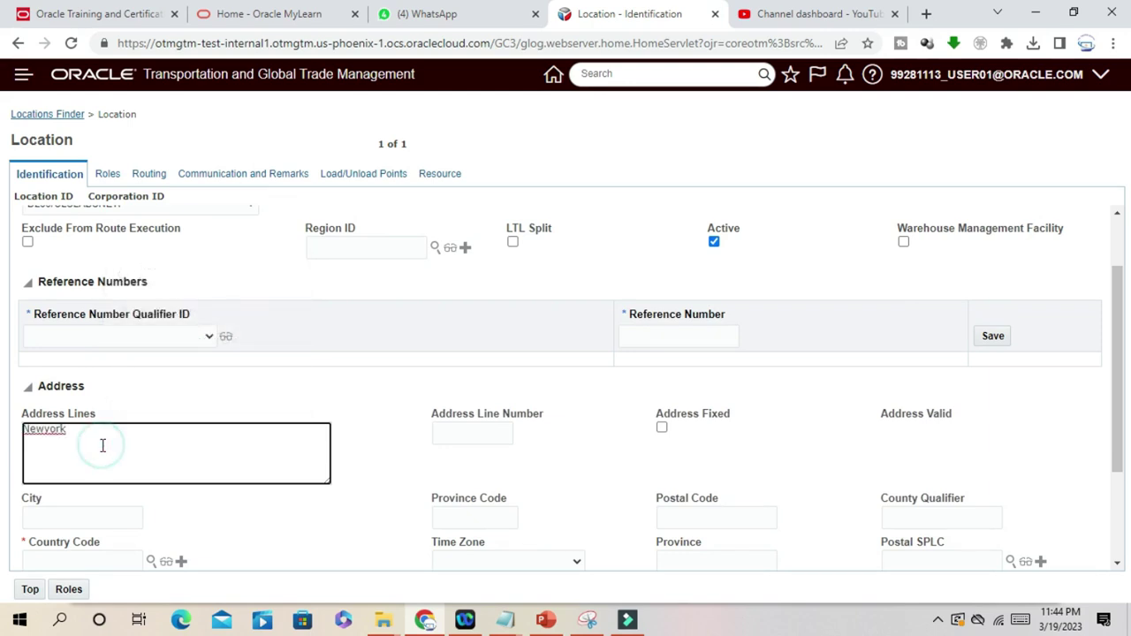
right_click(47, 433)
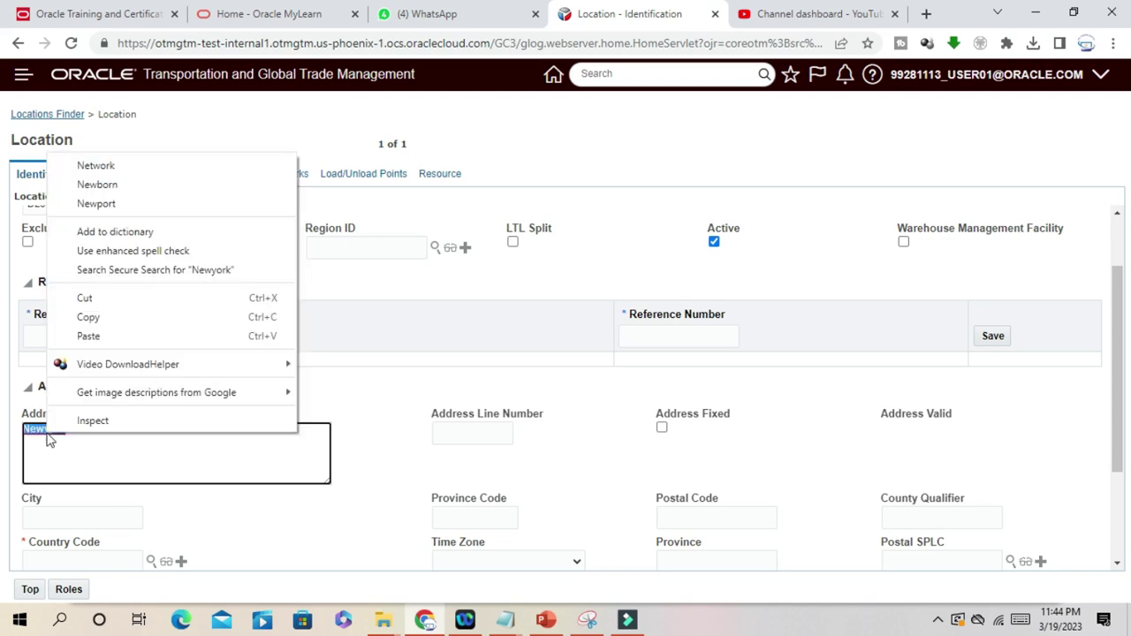
left_click(97, 166)
left_click(490, 432)
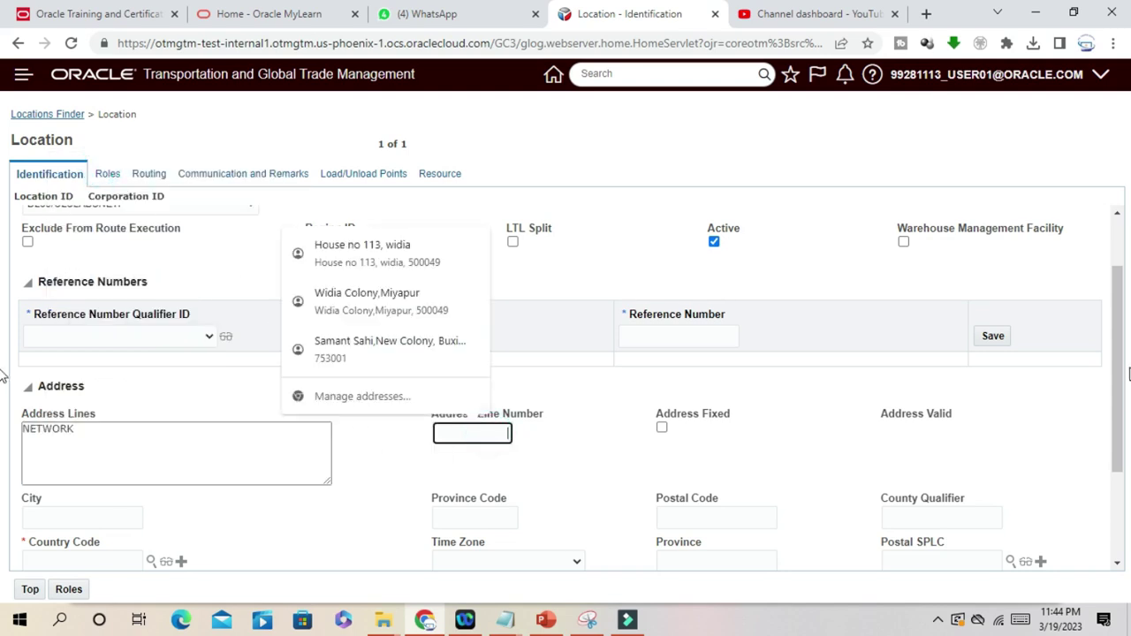
Set the location's city to NEW YORK
scroll(905, 435, "down", 3)
left_click(644, 326)
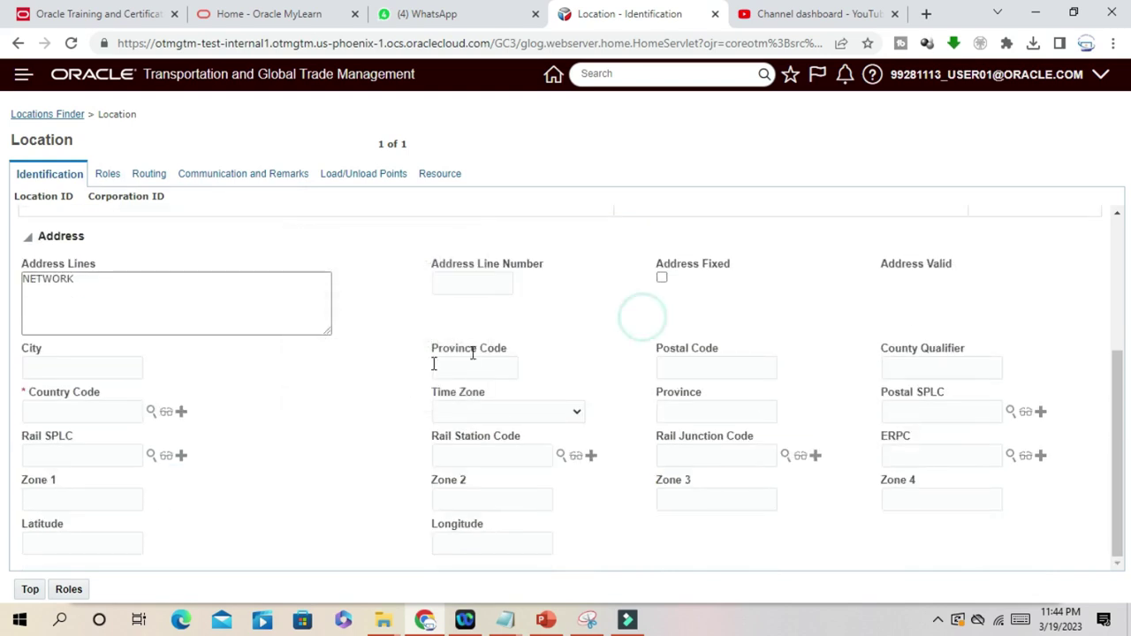
left_click(49, 366)
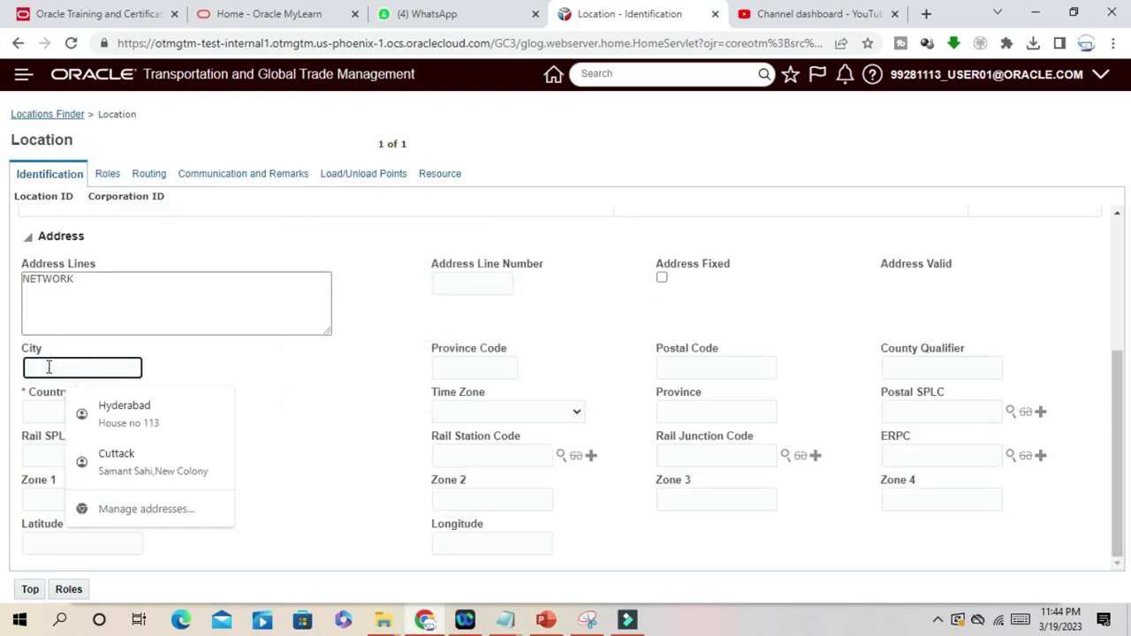
type("Ne")
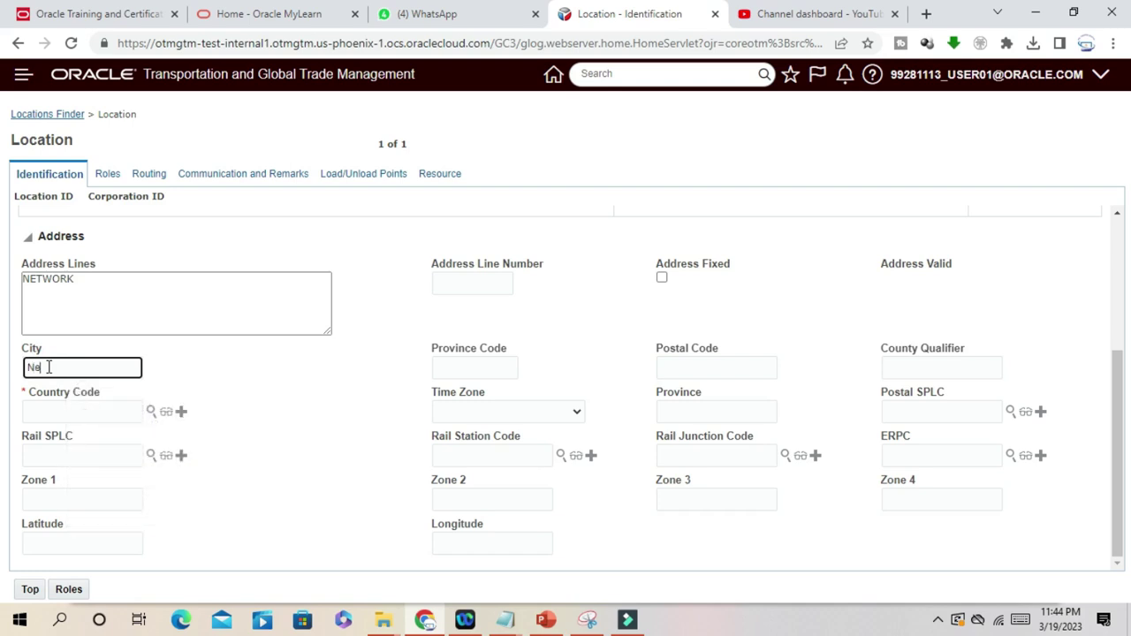
type("w York")
left_click(154, 462)
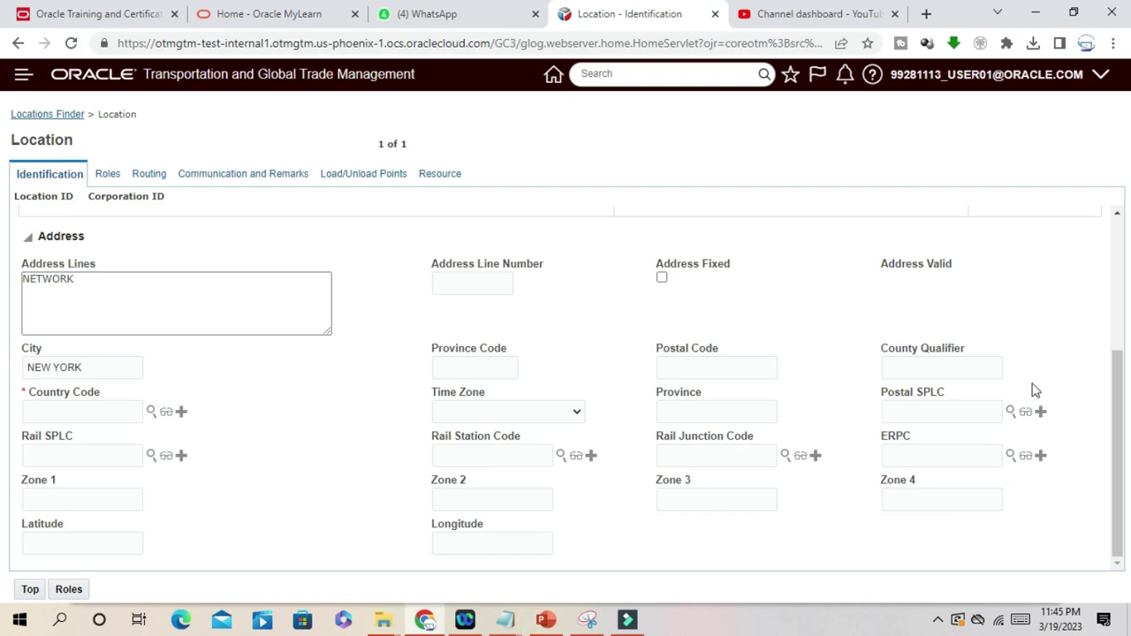
Set the country code to USA
left_click(74, 410)
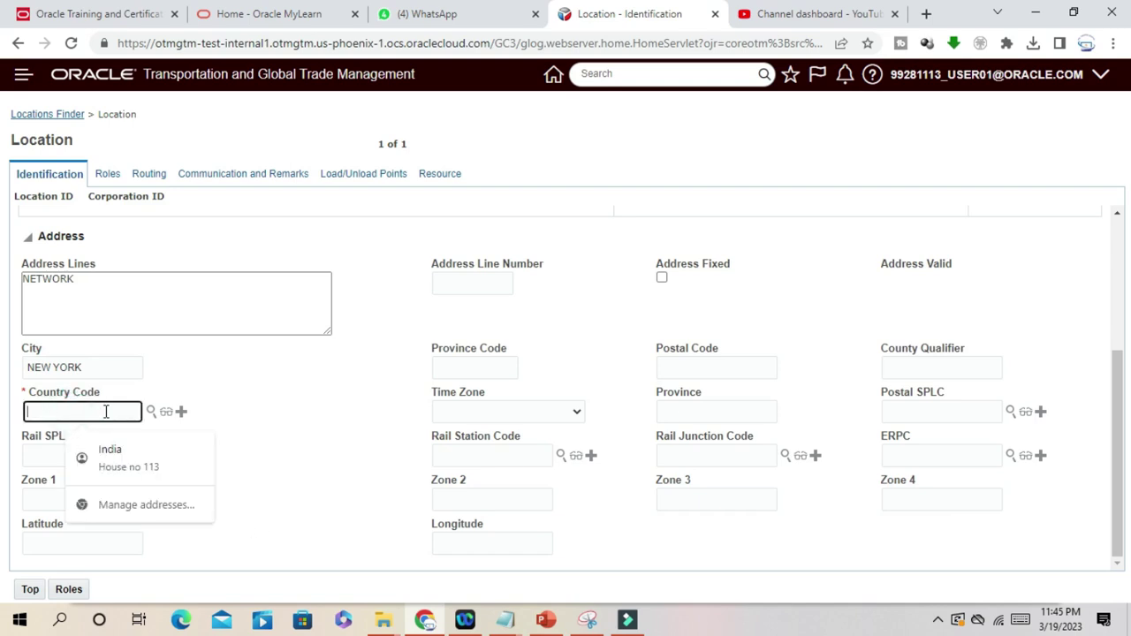
type("usa")
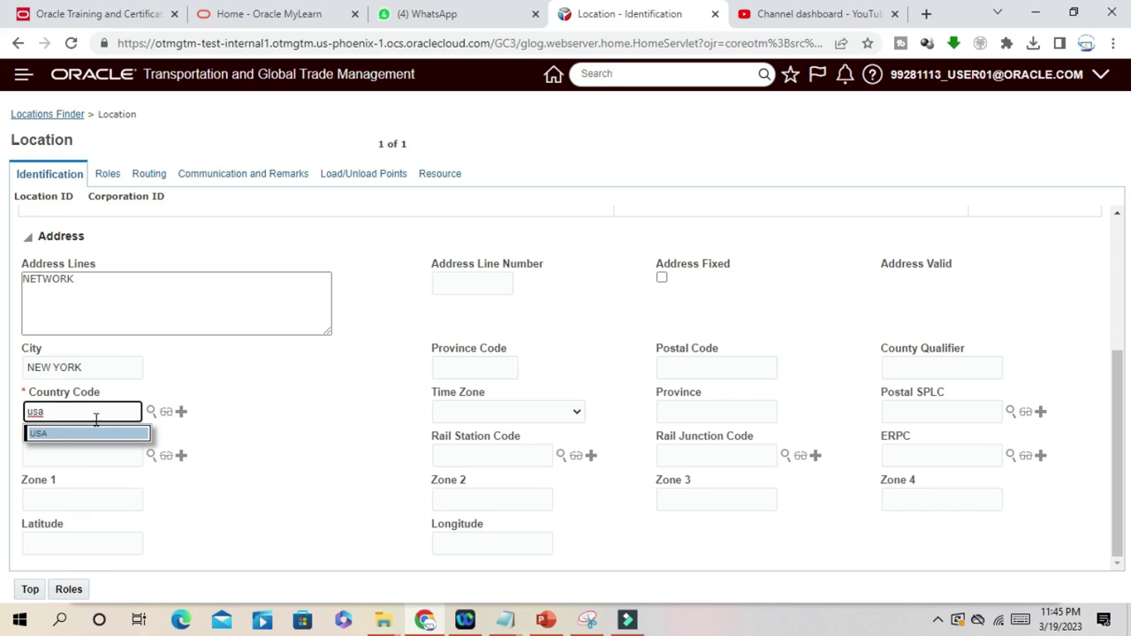
left_click(35, 433)
left_click(269, 389)
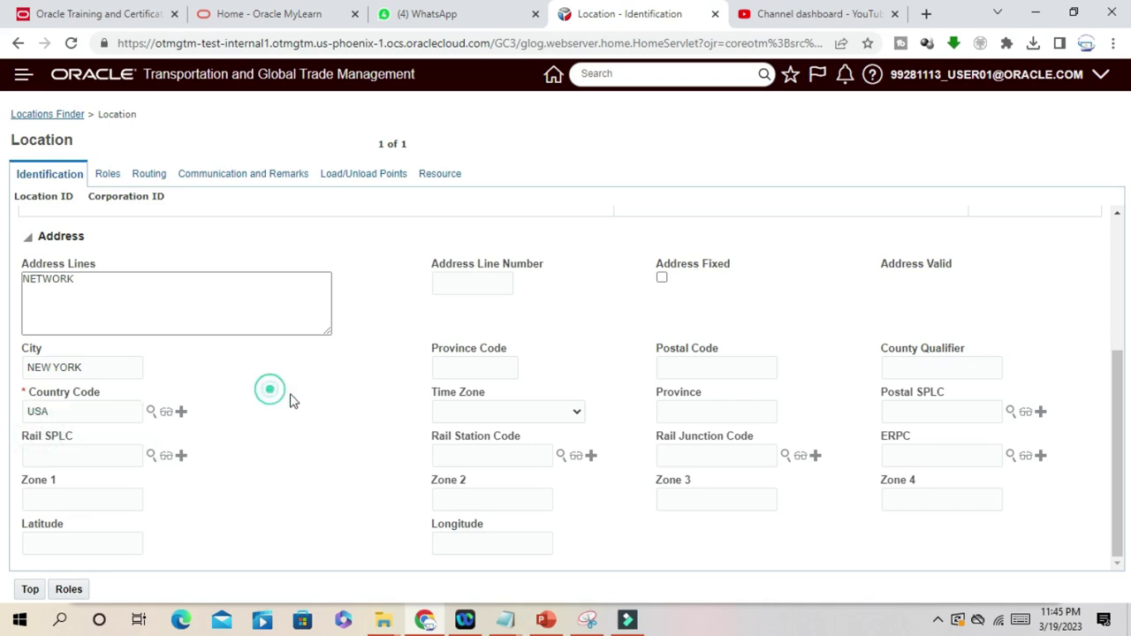
Choose PST as the time zone, leaving the province blank
left_click(576, 410)
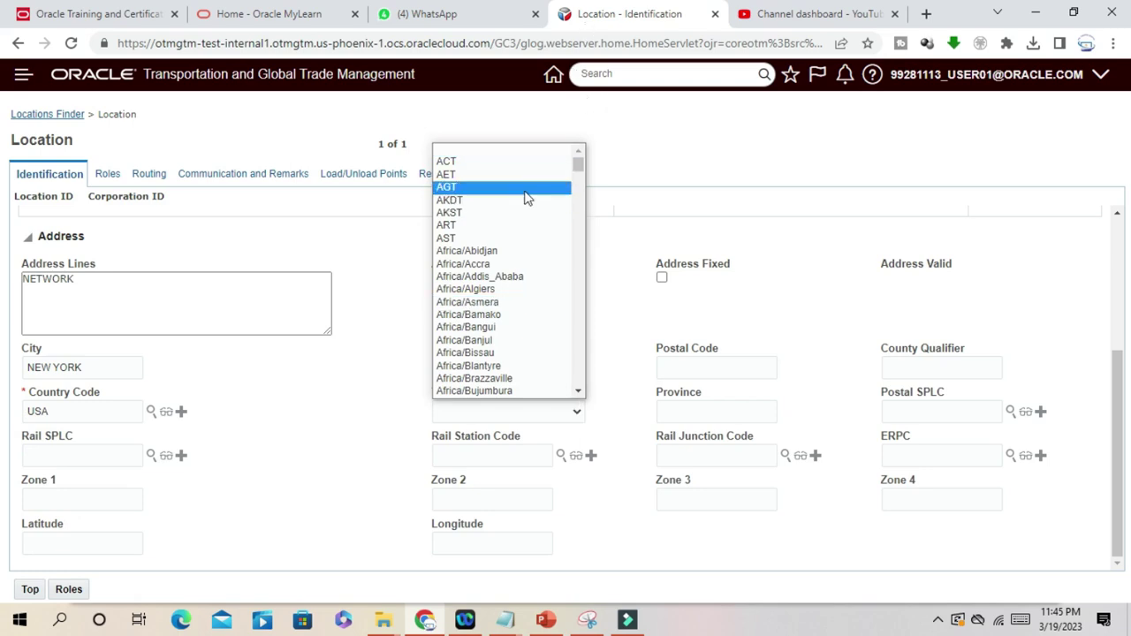
key("p")
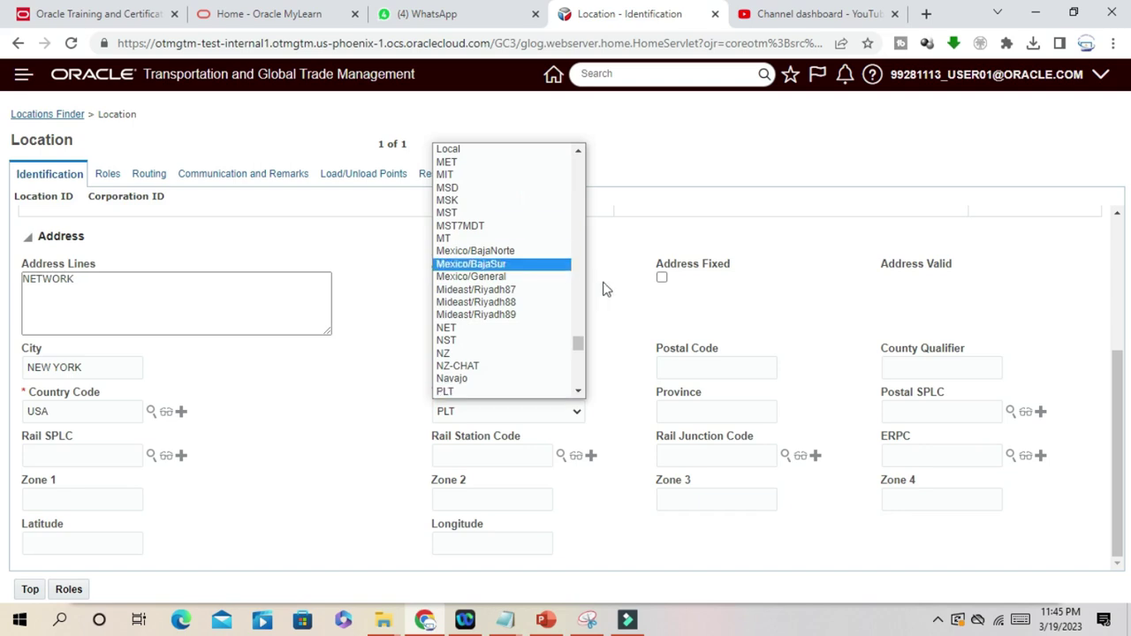
scroll(581, 345, "down", 1)
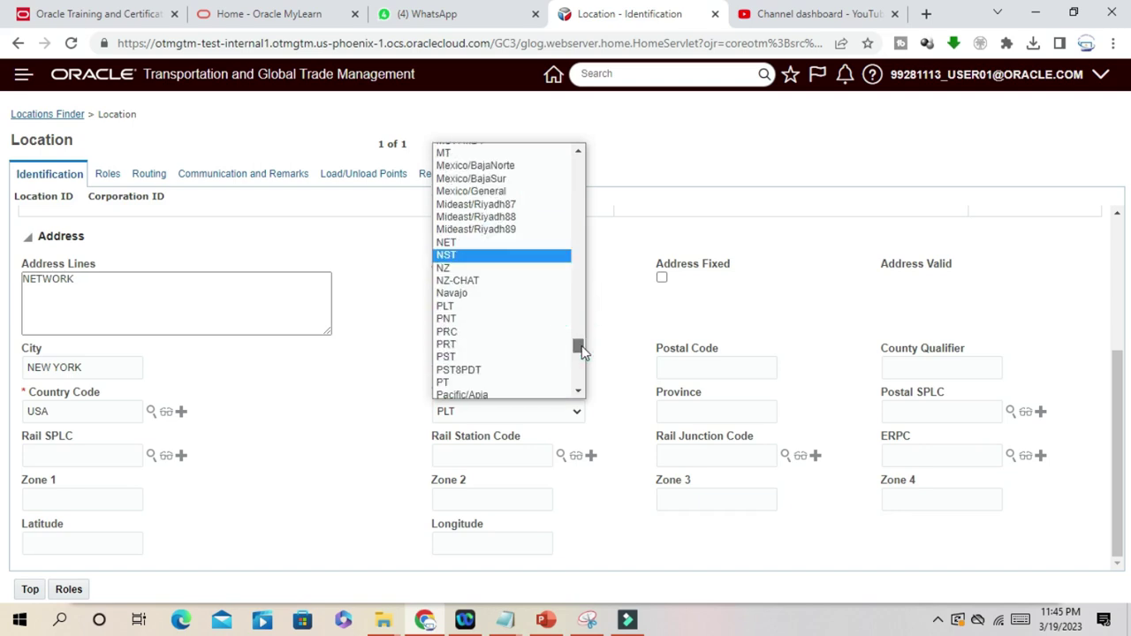
left_click(457, 357)
left_click(363, 486)
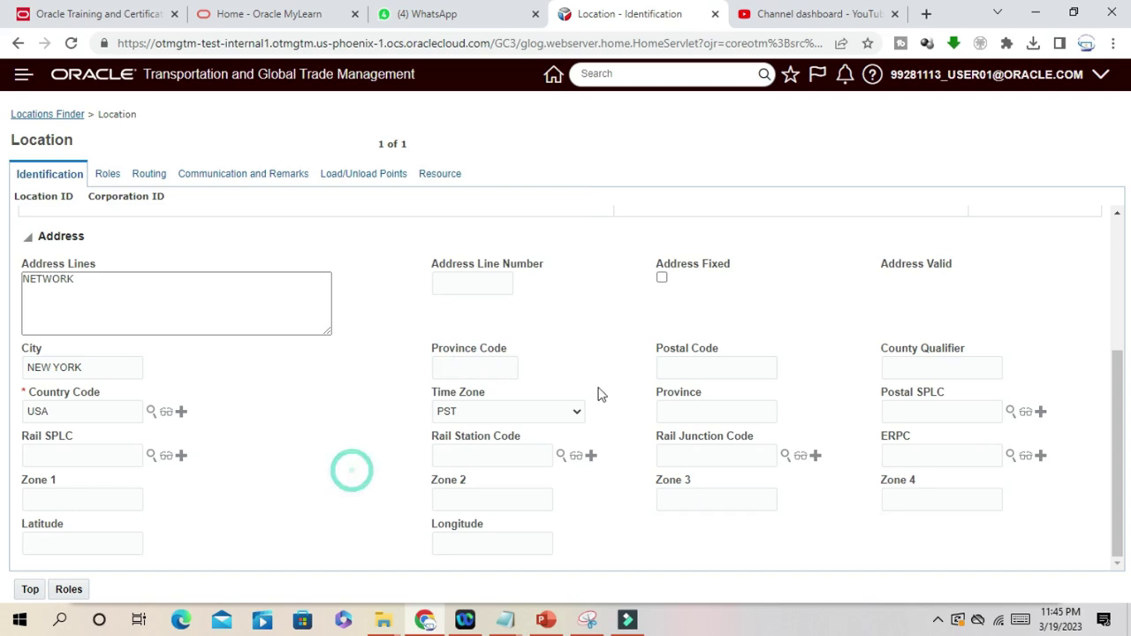
left_click(736, 411)
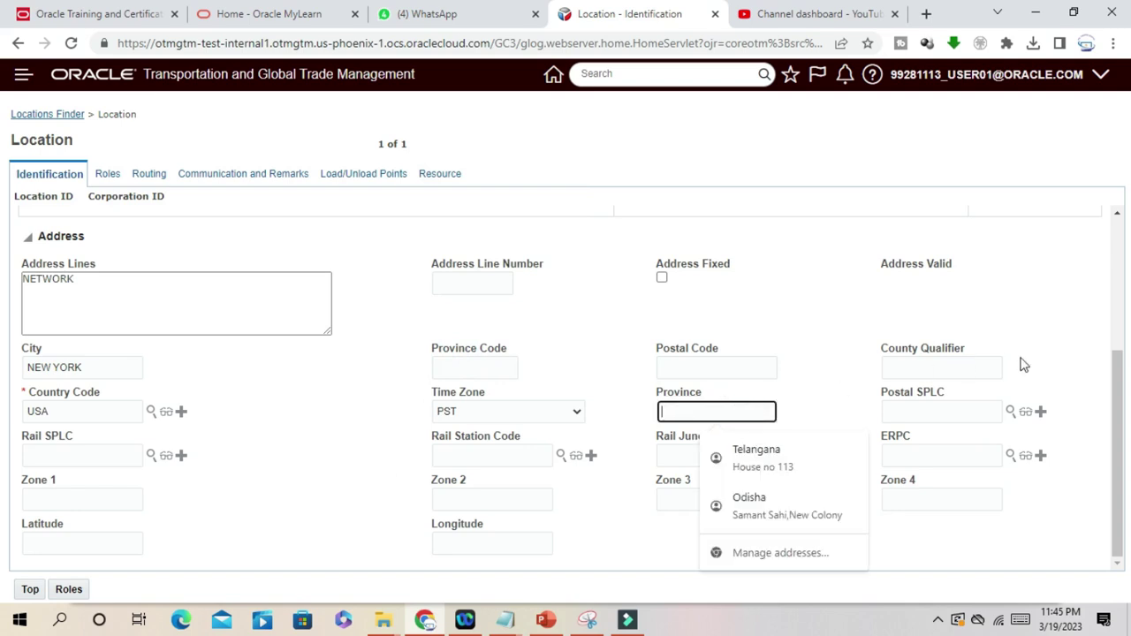
left_click(334, 464)
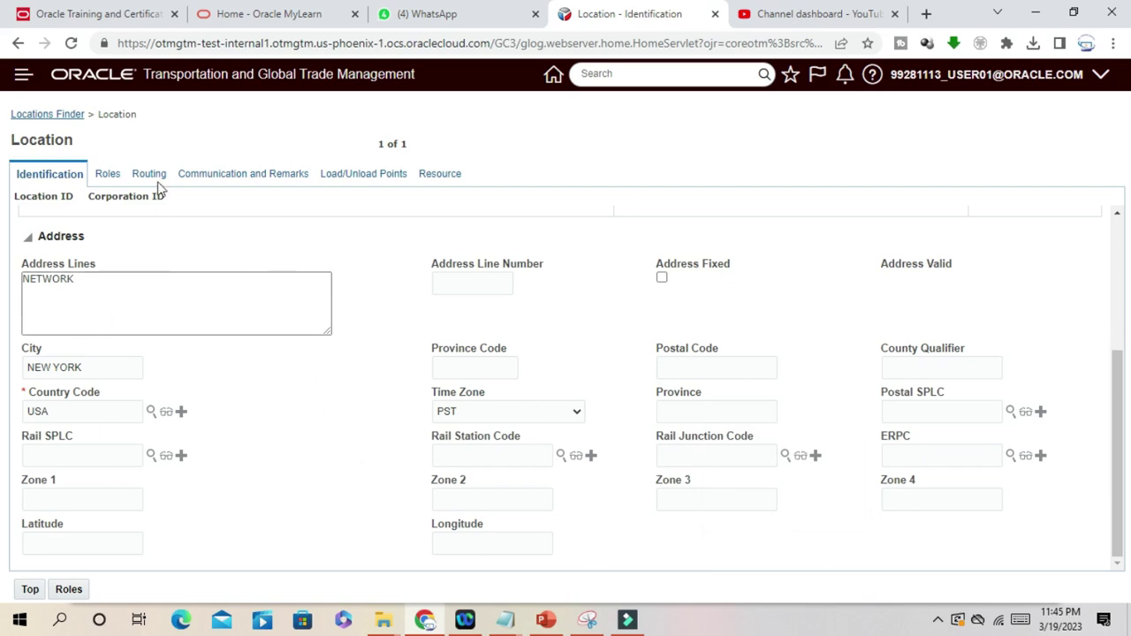
left_click(70, 590)
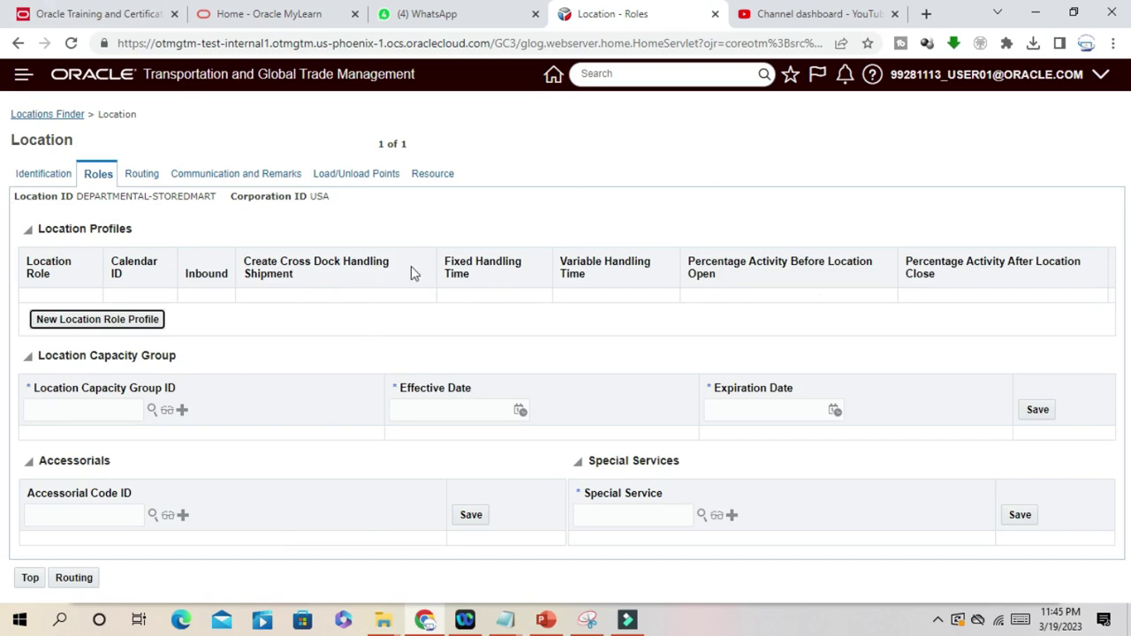
Create a new location role profile with Location Role SHIPFROM/SHIPTO
left_click(74, 407)
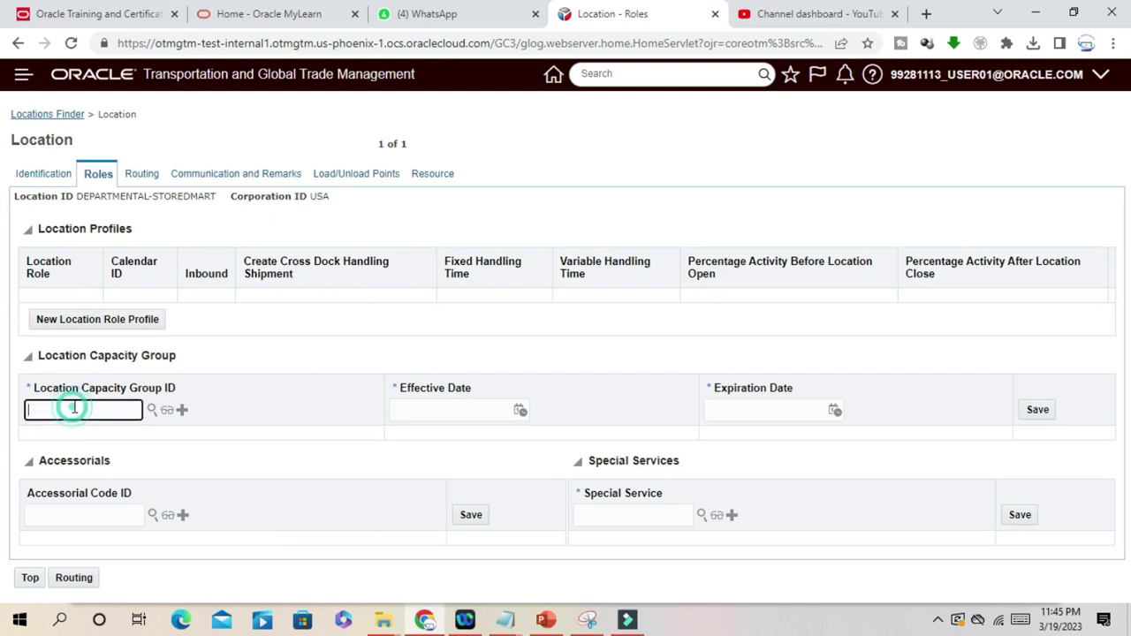
left_click(142, 319)
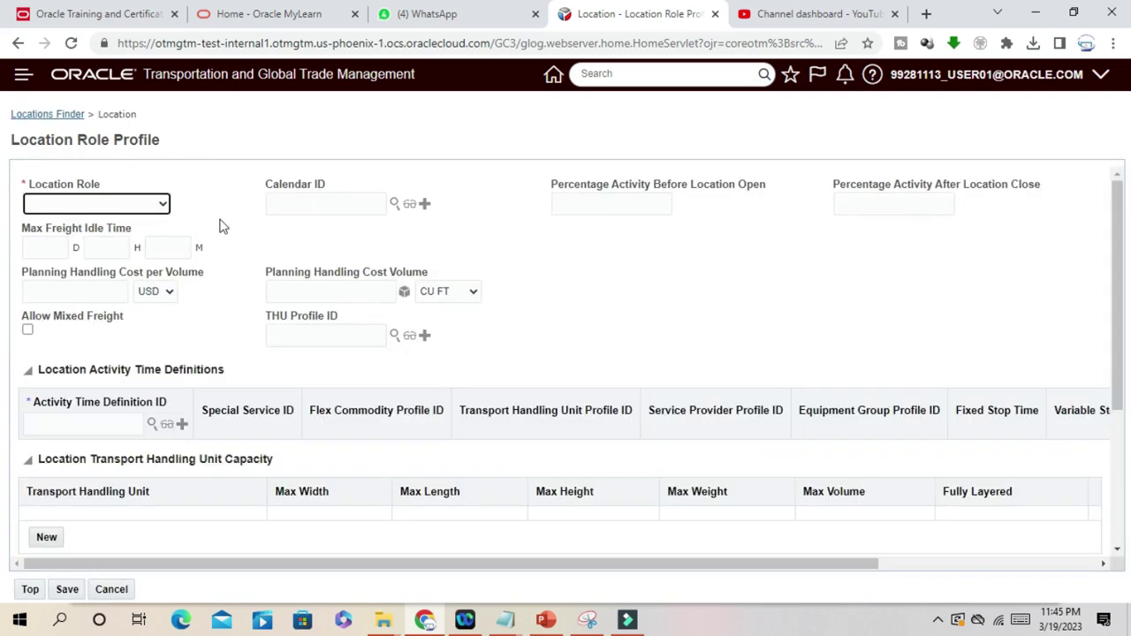
left_click(165, 204)
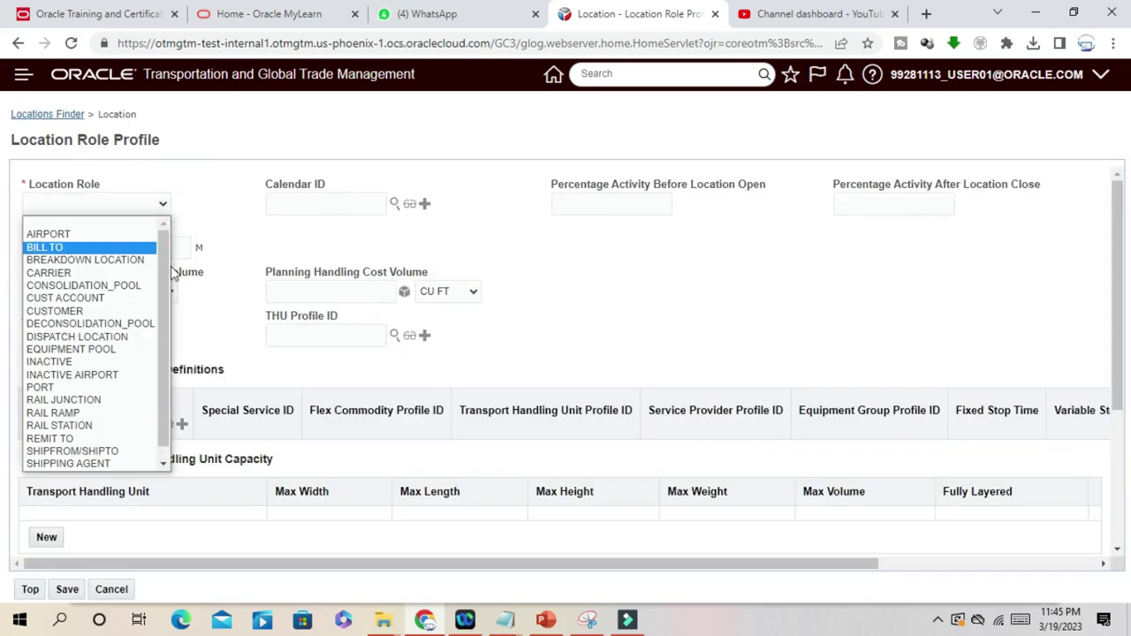
scroll(166, 303, "down", 1)
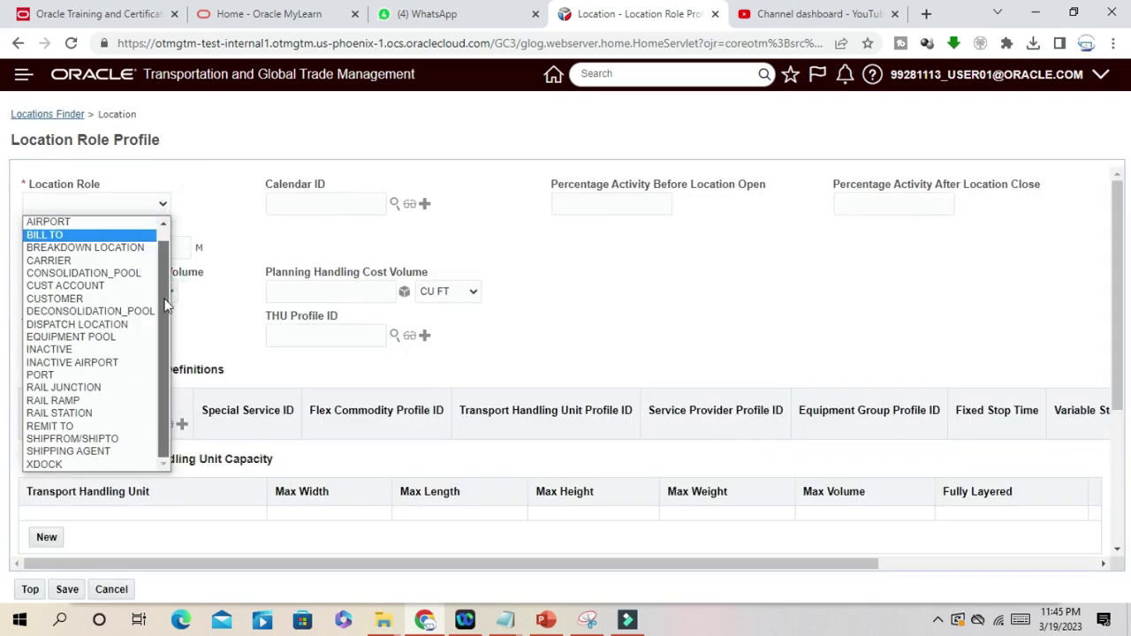
left_click(99, 441)
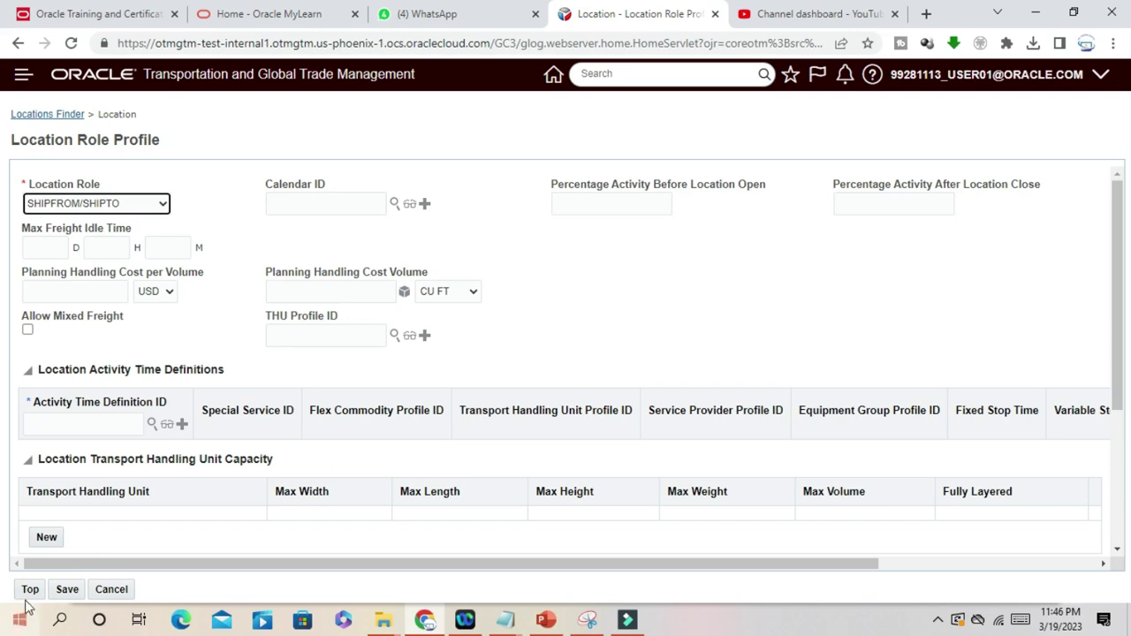
Pick 1HR as the role profile's activity time definition
left_click(113, 424)
scroll(113, 421, "down", 2)
scroll(113, 420, "down", 1)
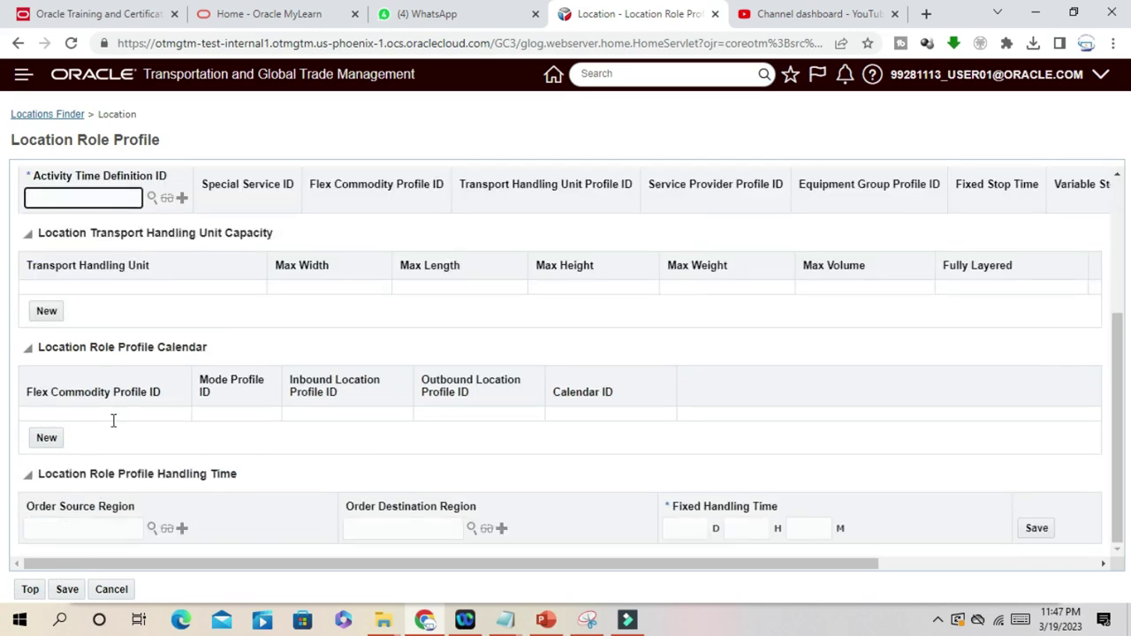
scroll(113, 428, "up", 3)
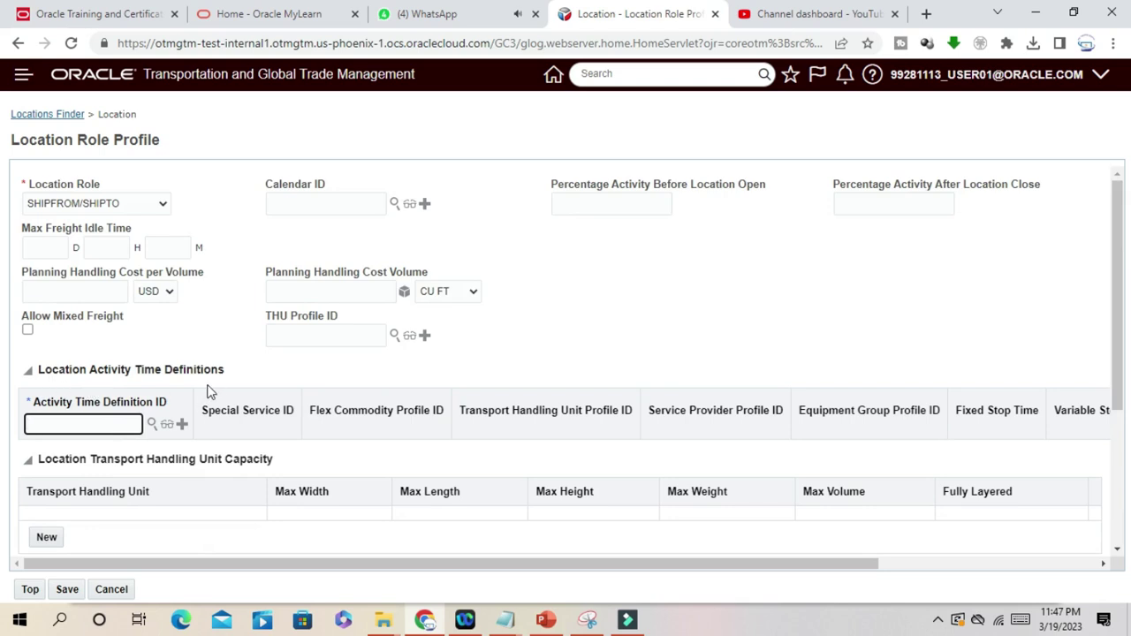
scroll(94, 446, "down", 3)
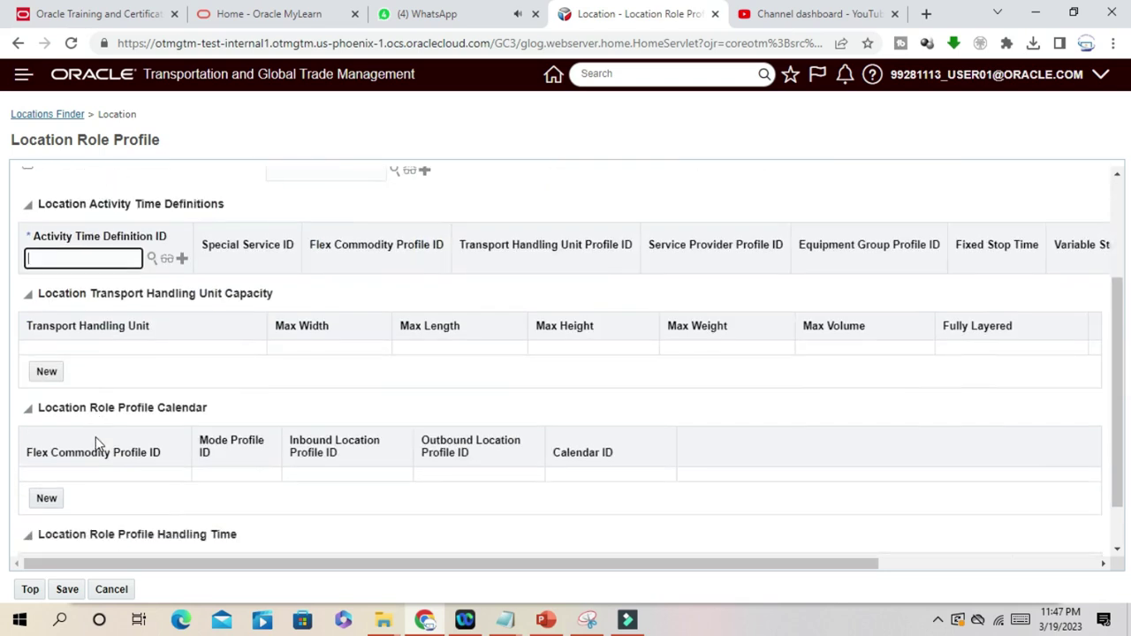
scroll(71, 461, "up", 3)
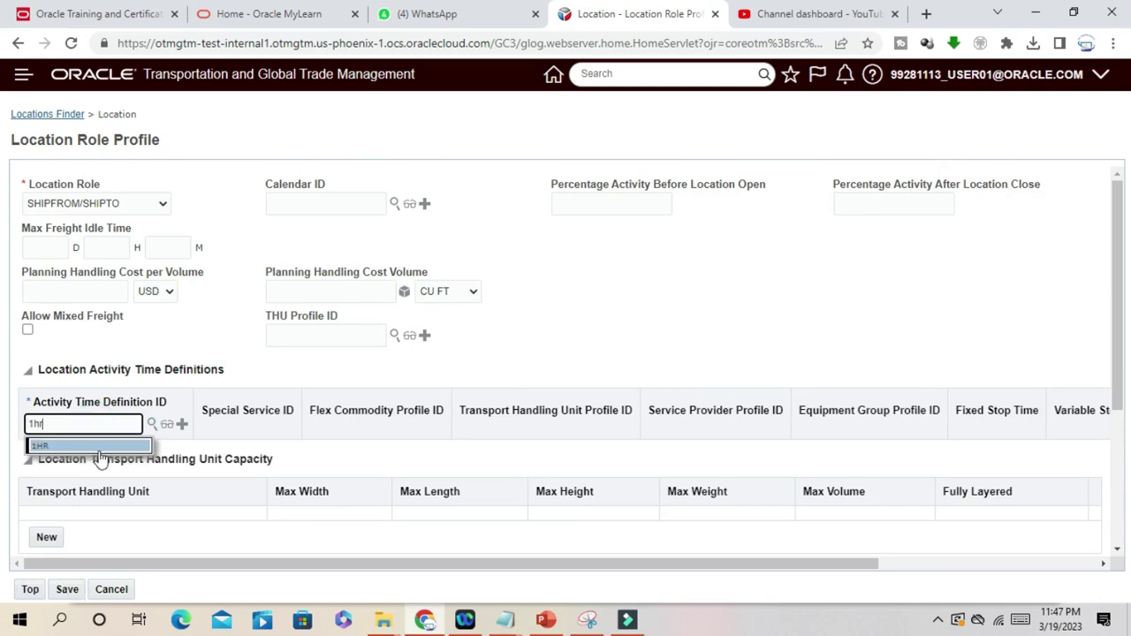
left_click(44, 444)
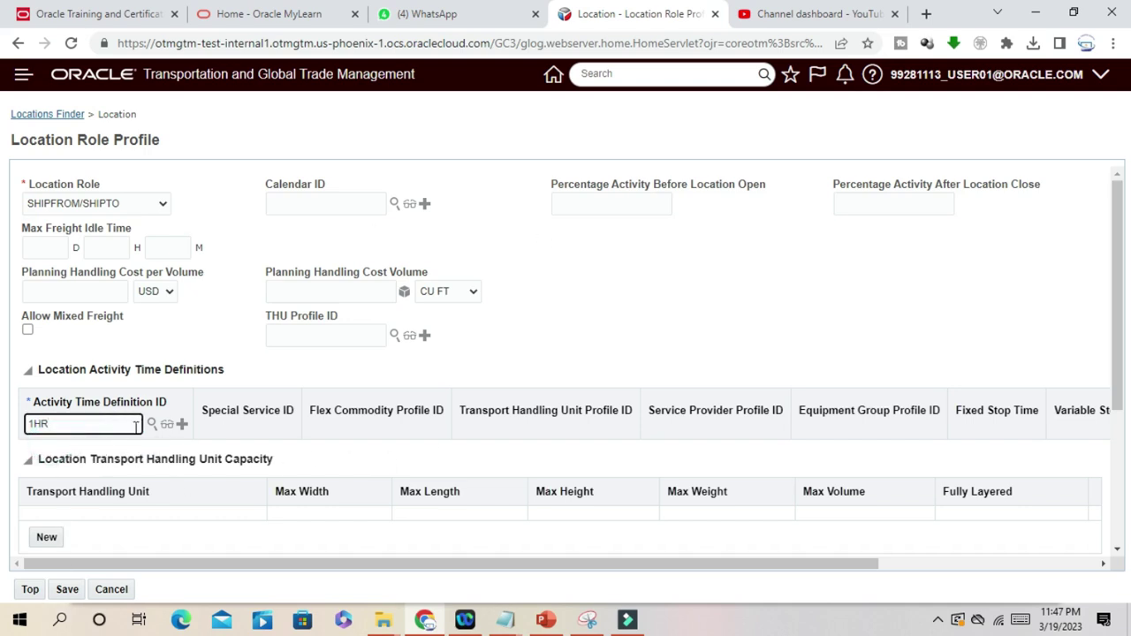
Save the 1HR activity time row and then the SHIPFROM/SHIPTO role profile
scroll(549, 351, "down", 3)
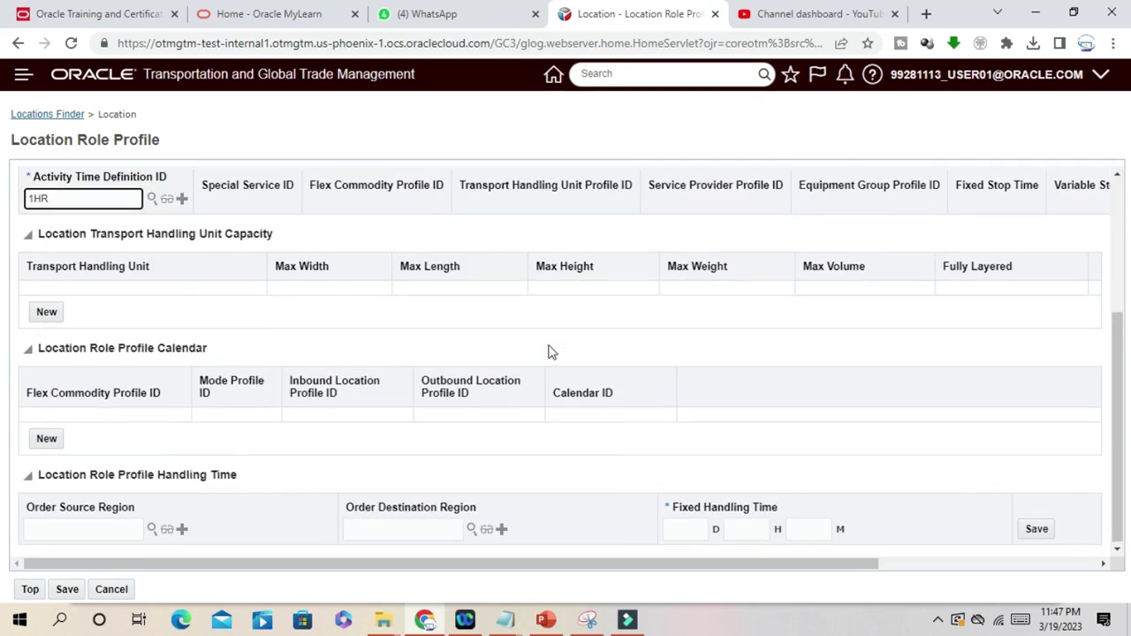
scroll(162, 280, "up", 3)
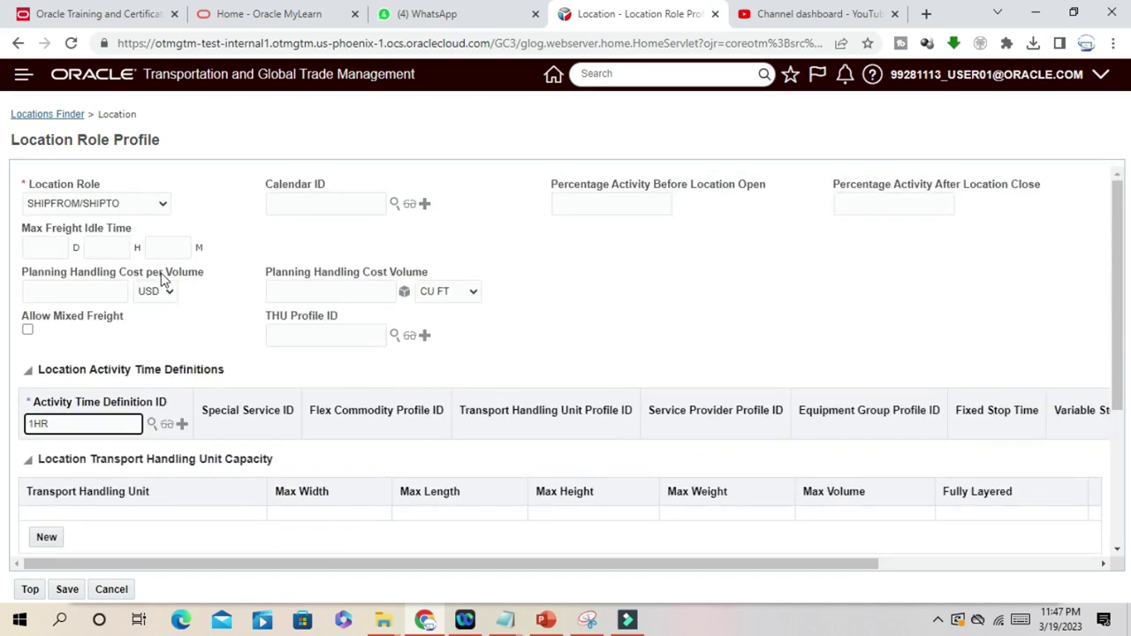
scroll(161, 278, "down", 3)
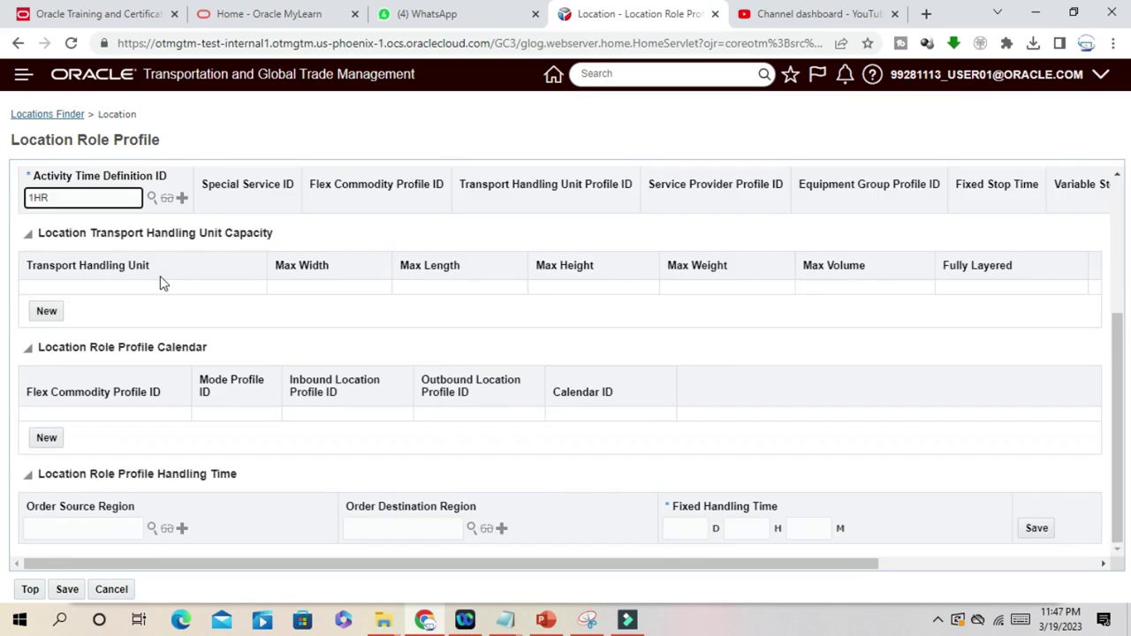
left_click(1027, 531)
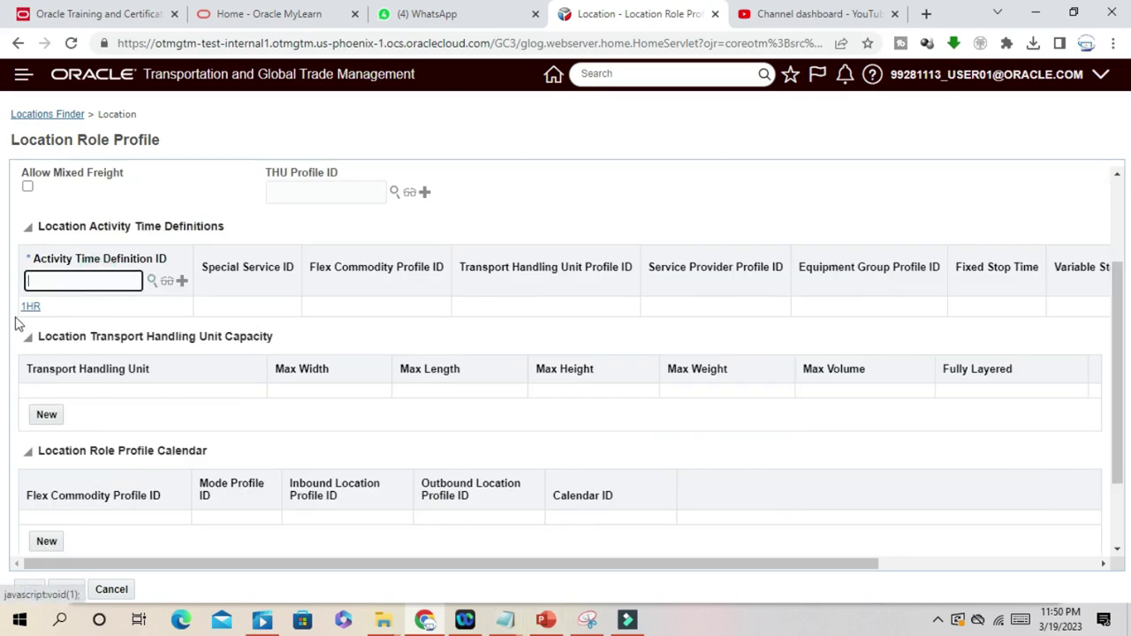
scroll(195, 516, "down", 2)
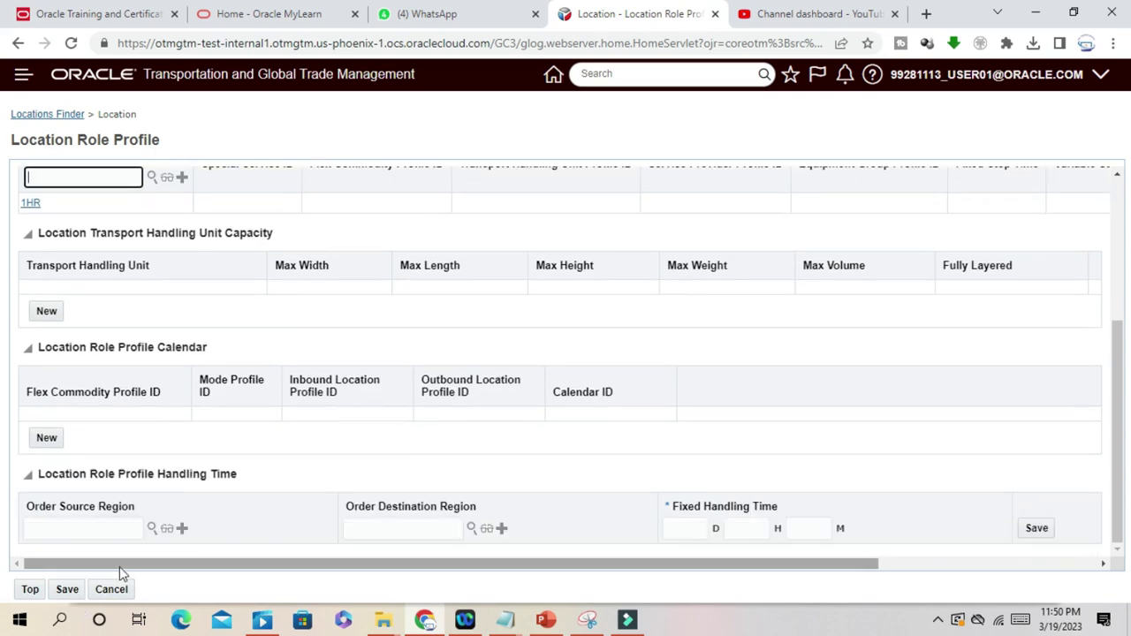
left_click(67, 589)
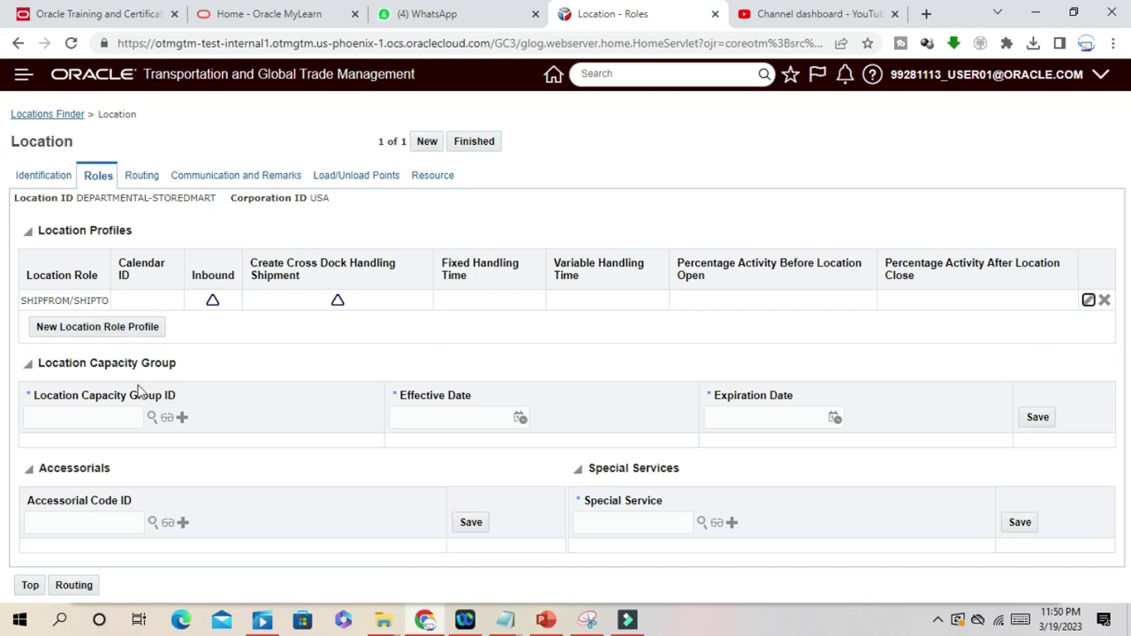
Show the DEPARTMENTAL-STOREDMART Routing tab, leaving its routing fields and Operational Locations empty
left_click(74, 585)
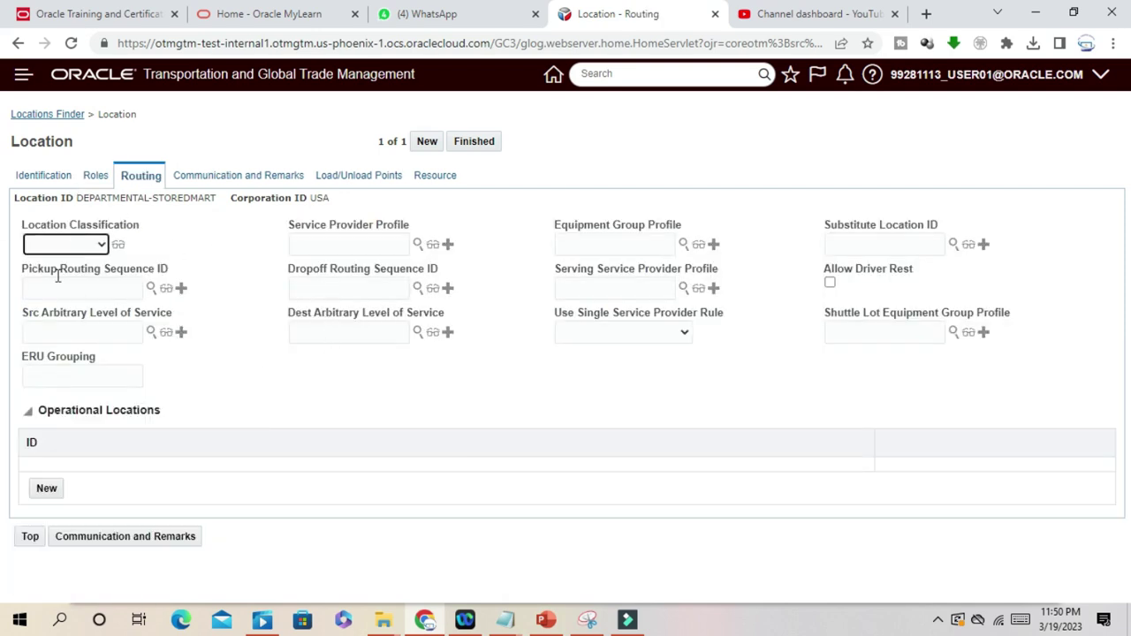
left_click(939, 619)
left_click(939, 619)
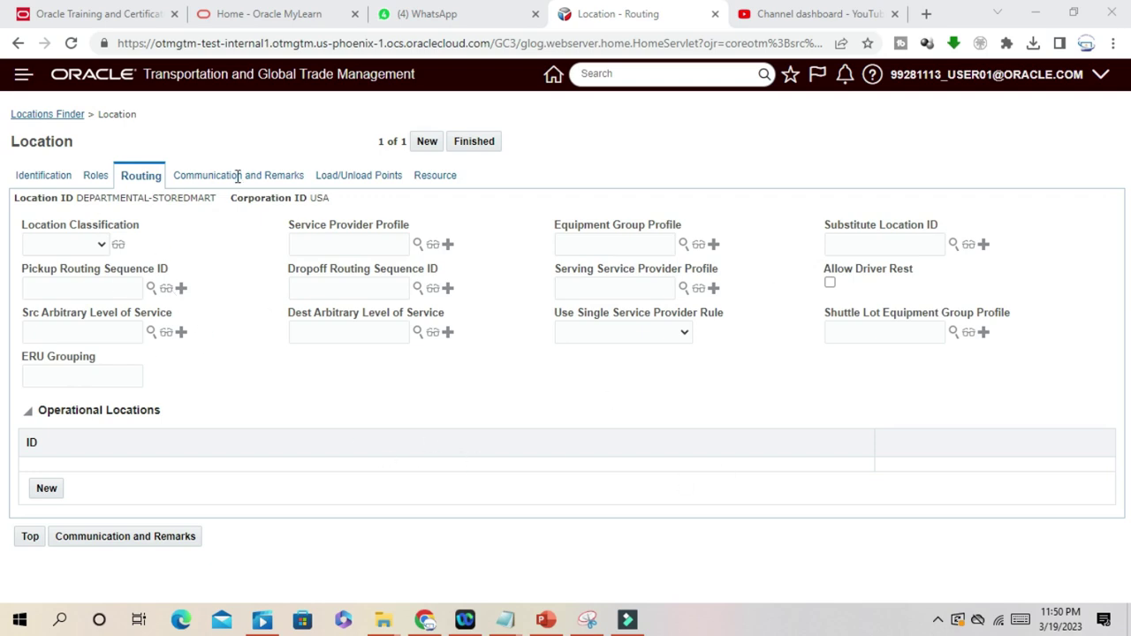
Set the primary contact's communication method to EMAIL and autofill the contact's e-mail address
left_click(153, 541)
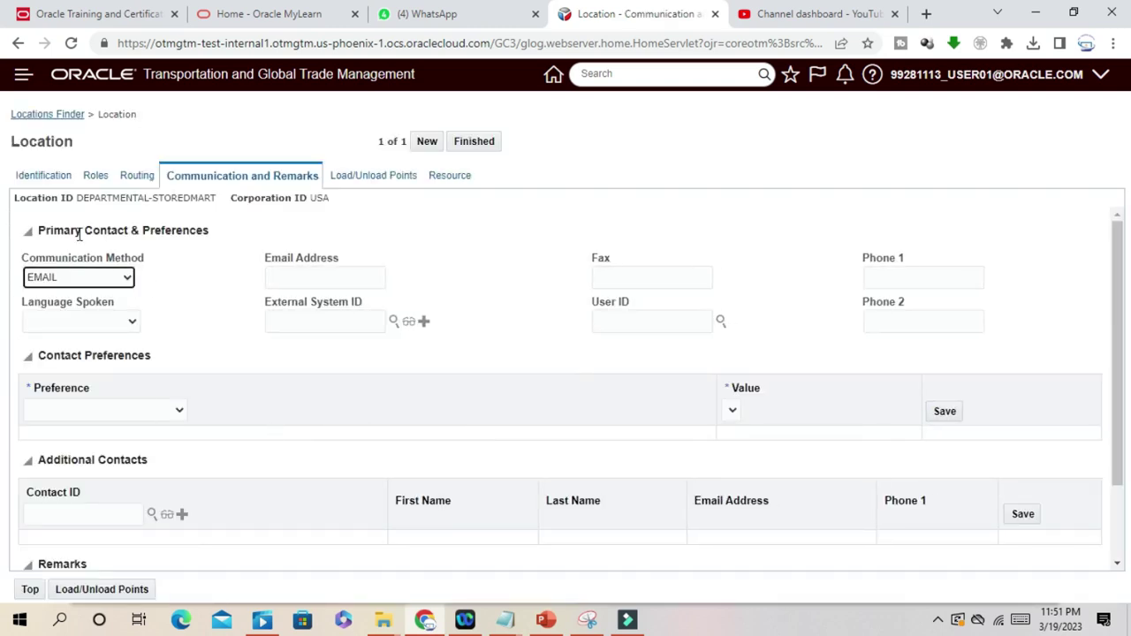
left_click(129, 279)
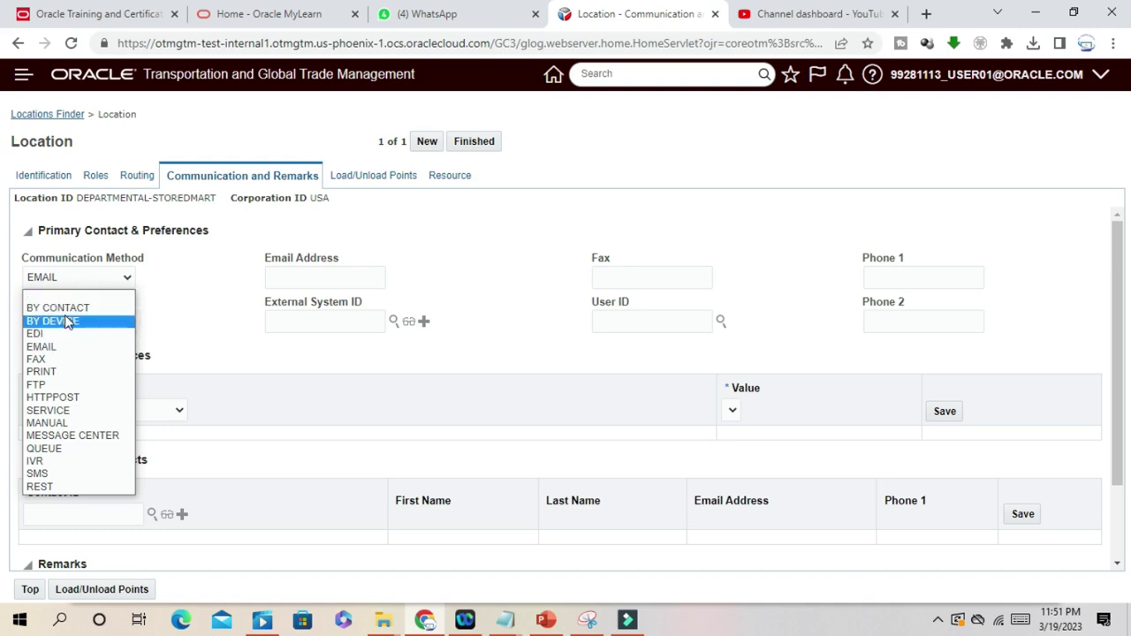
left_click(231, 321)
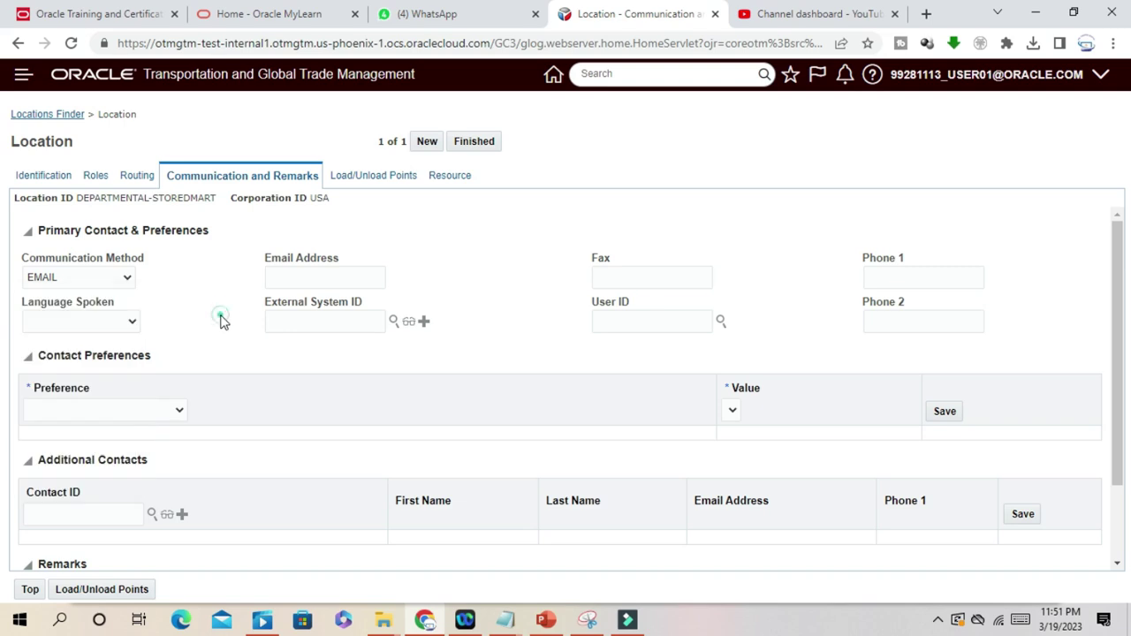
left_click(304, 279)
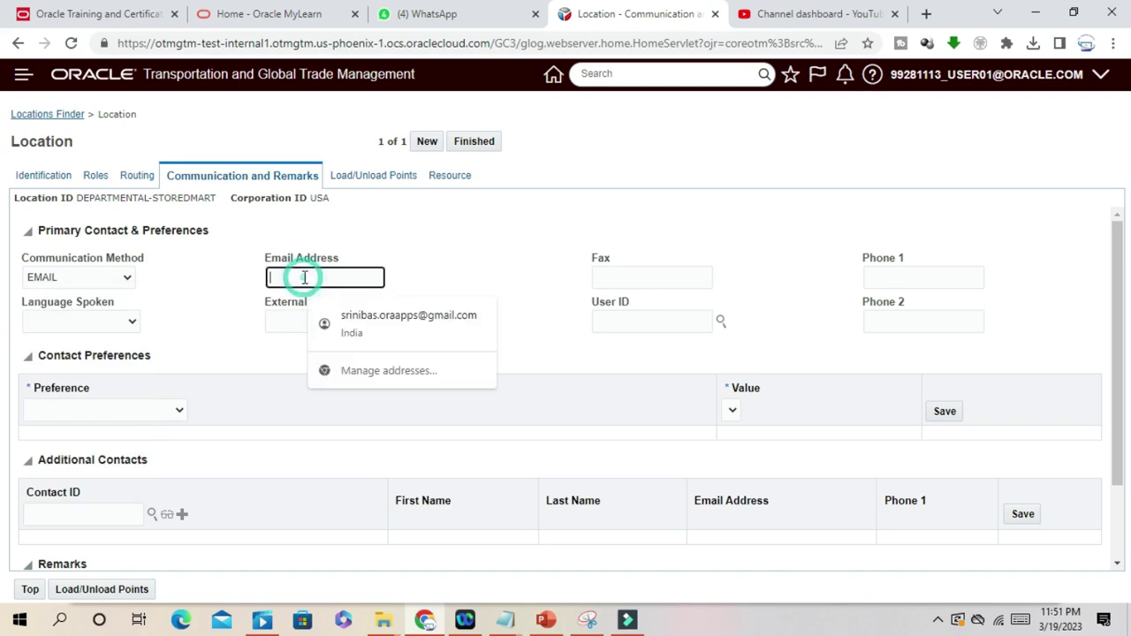
left_click(391, 320)
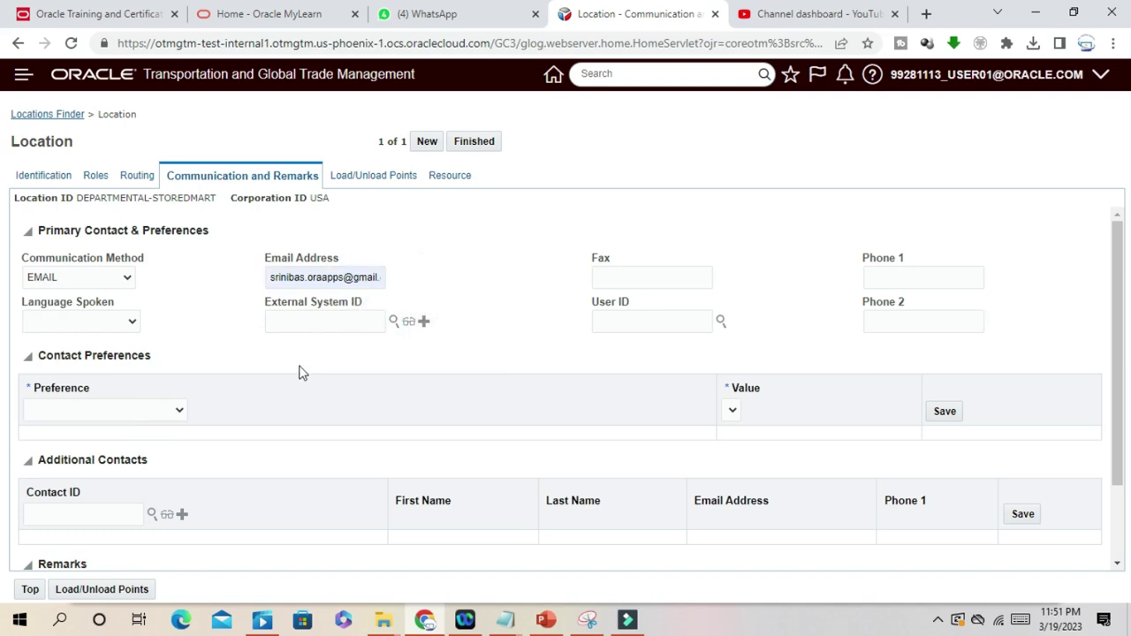
scroll(299, 372, "down", 2)
left_click(168, 313)
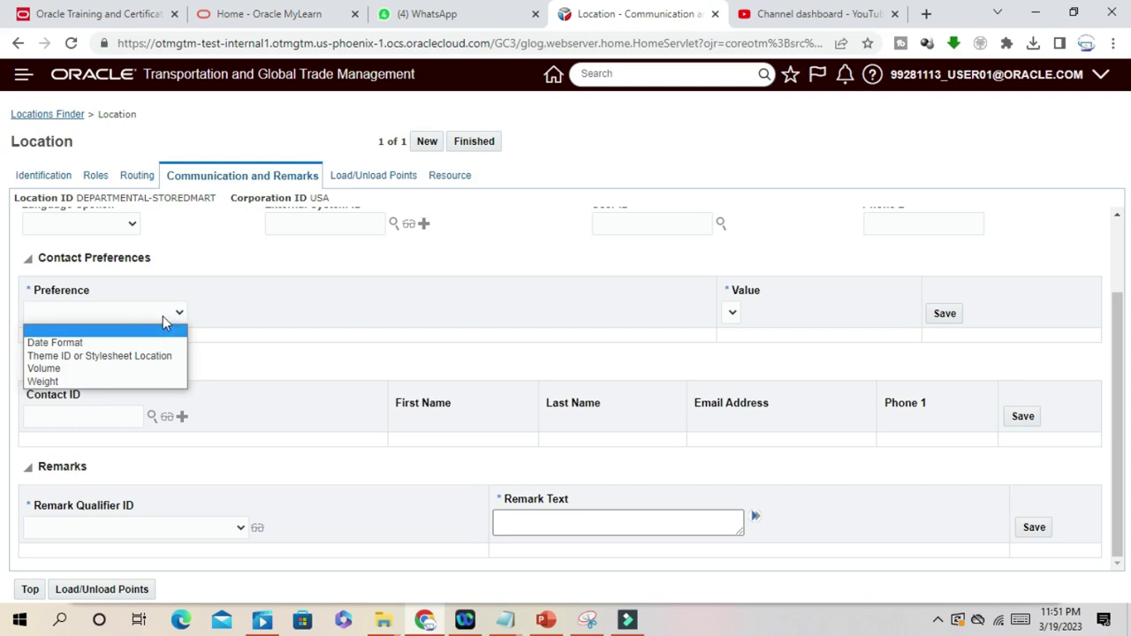
Add and save a Date Format contact preference with value DD-MM-YYYY
left_click(160, 315)
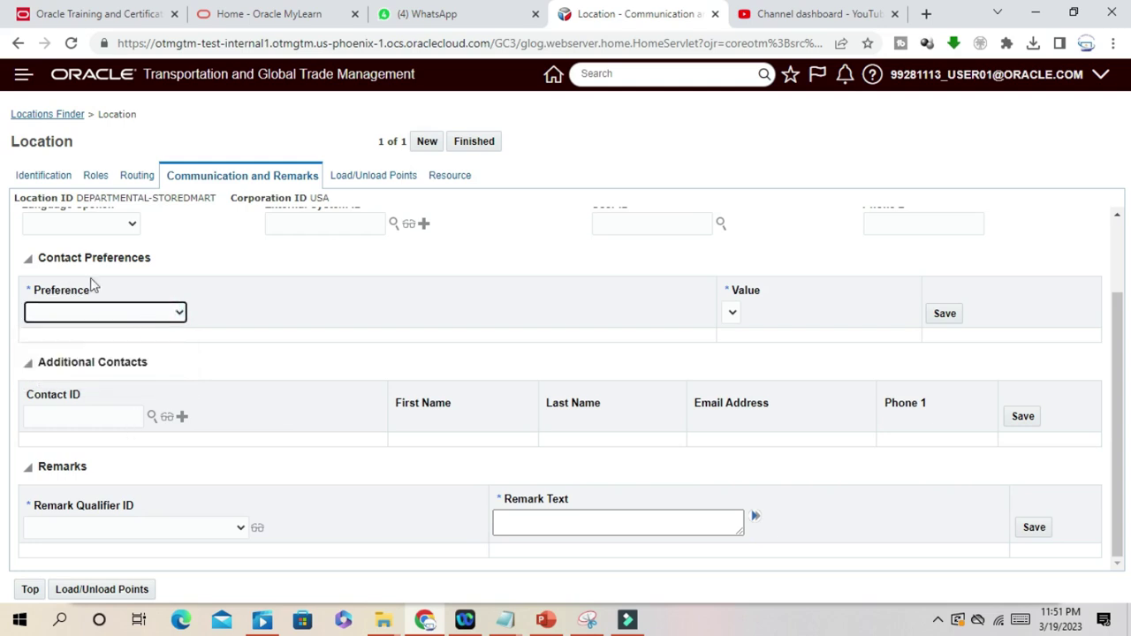
left_click(159, 318)
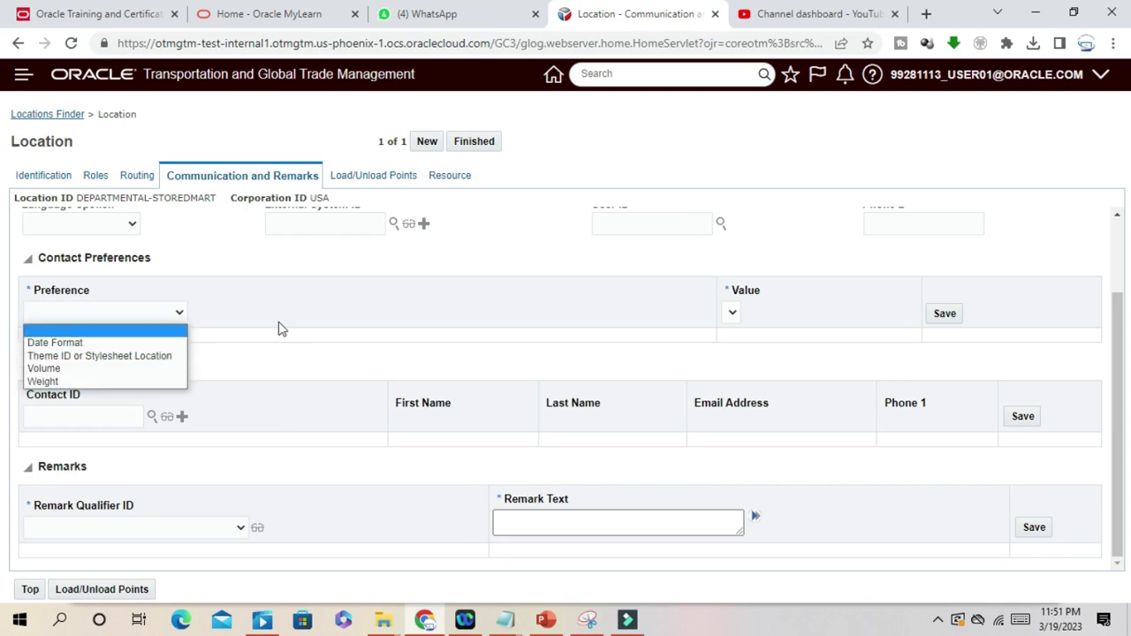
left_click(315, 297)
left_click(95, 314)
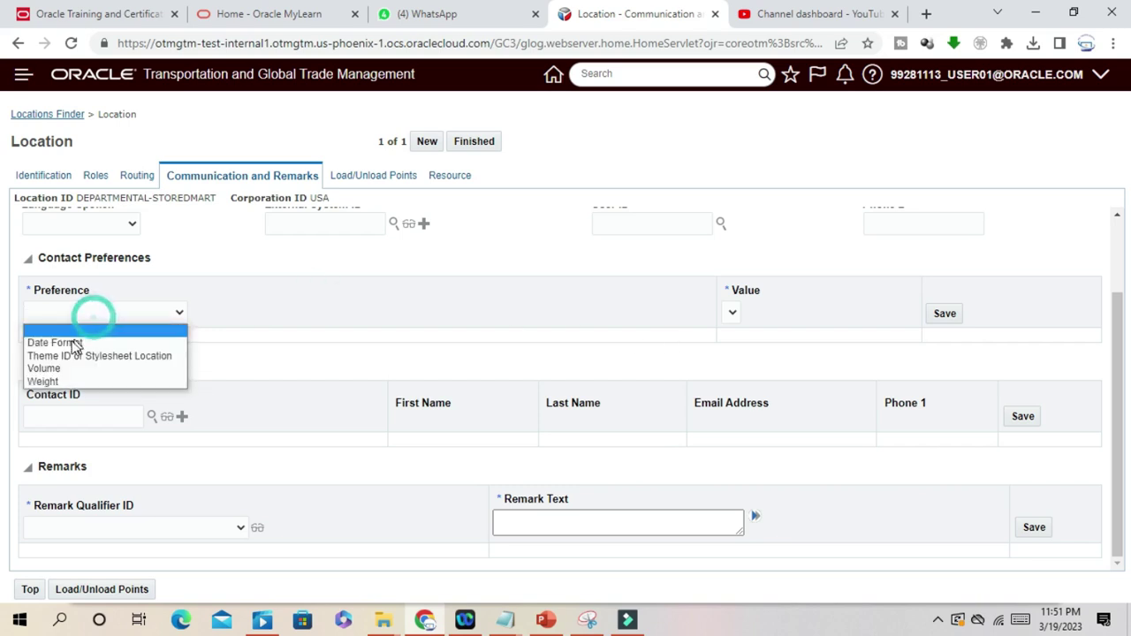
left_click(70, 341)
left_click(695, 315)
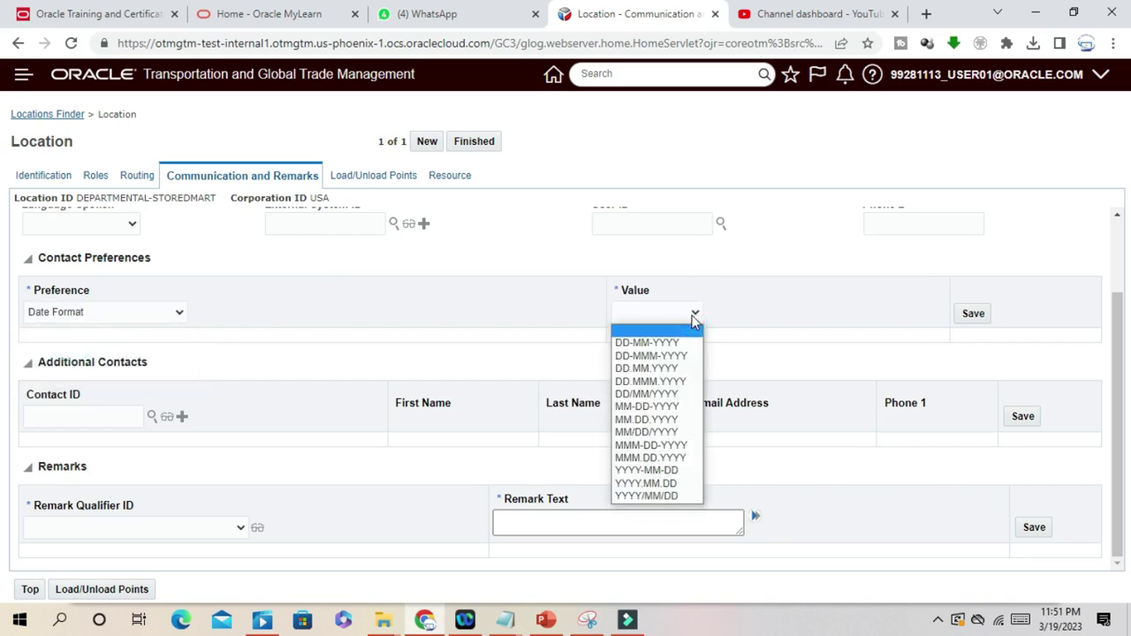
left_click(681, 344)
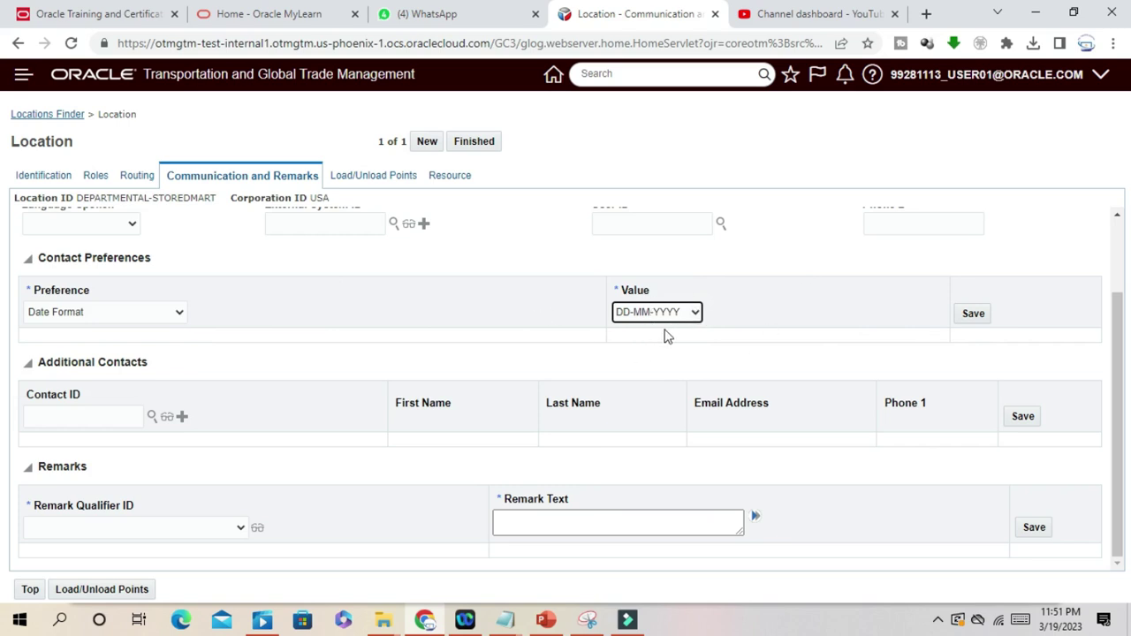
left_click(972, 313)
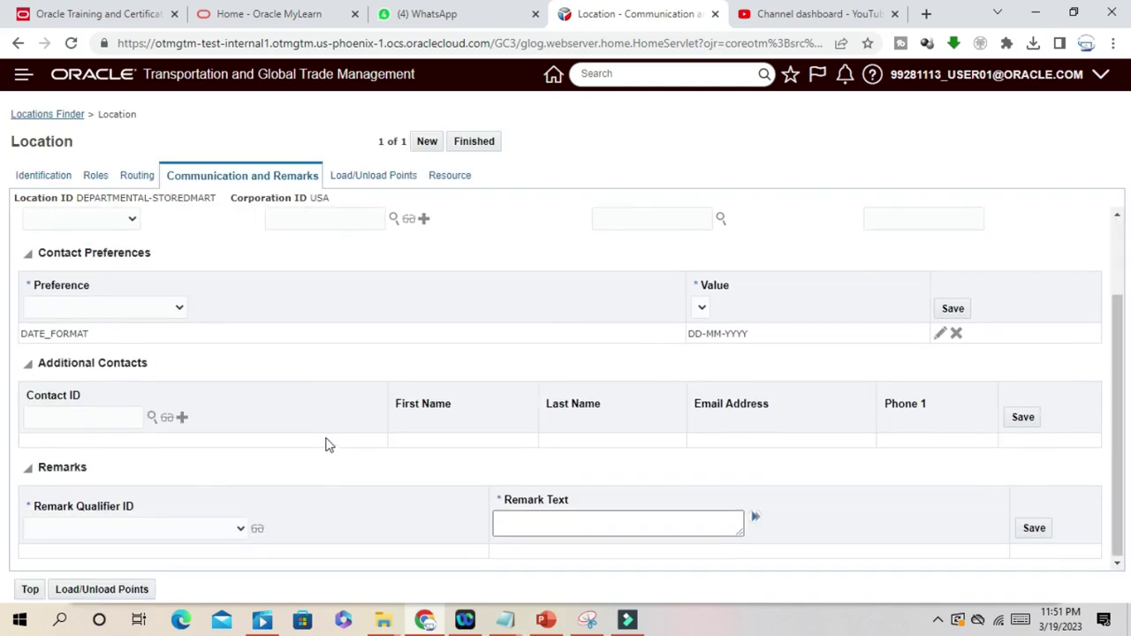
scroll(328, 442, "up", 1)
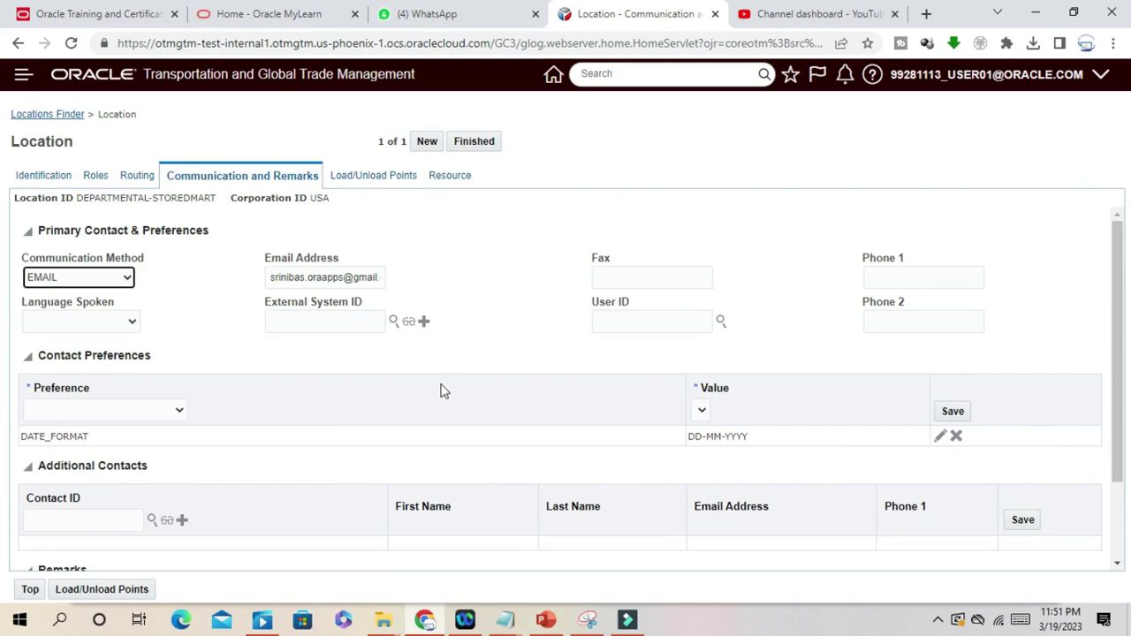
scroll(440, 393, "down", 1)
scroll(439, 389, "up", 1)
scroll(189, 412, "down", 1)
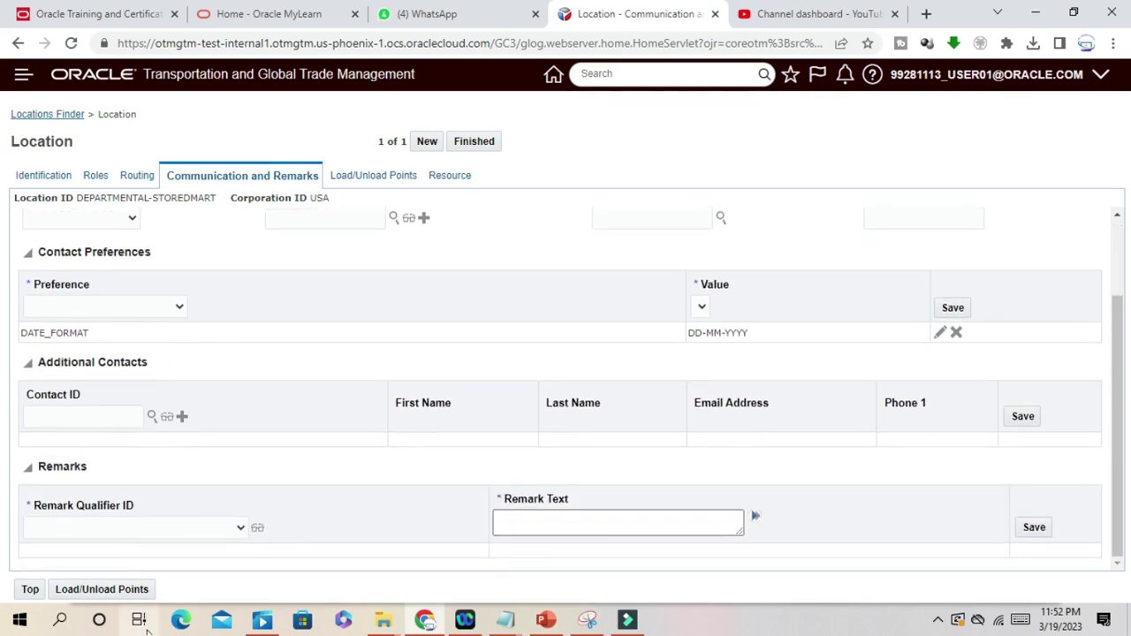
Finish the location from Load/Unload Points, creating D255/CLSLABSNEW.DEPARTMENTAL-STOREDMART
left_click(118, 597)
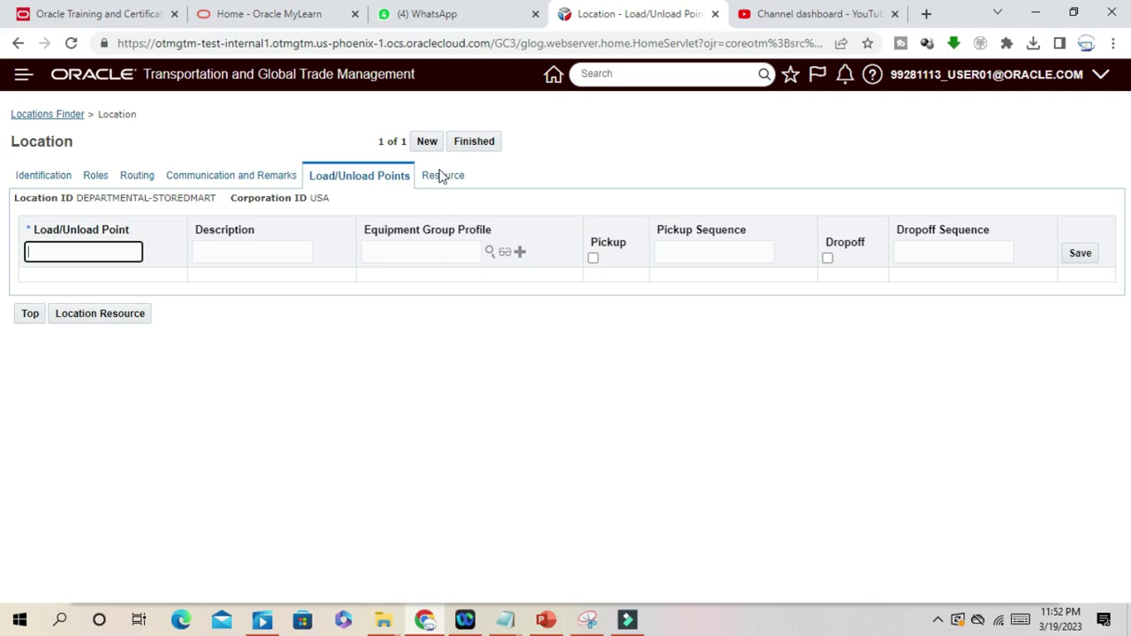
left_click(473, 142)
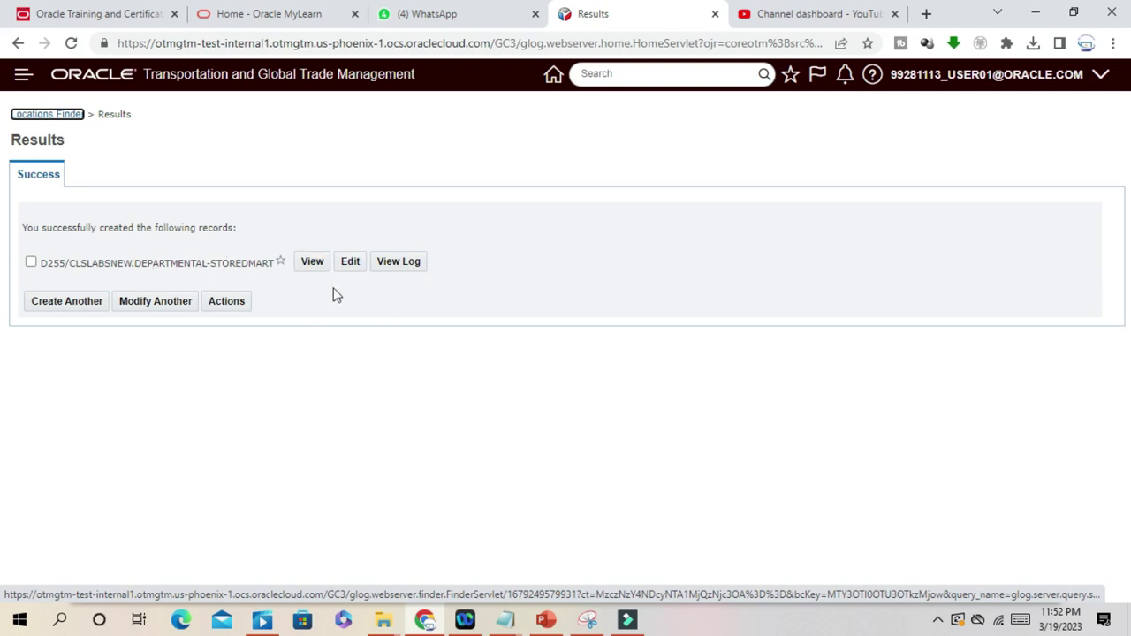
Review the created DEPARTMENTAL-STOREDMART record's details, then return to the home page
left_click(312, 264)
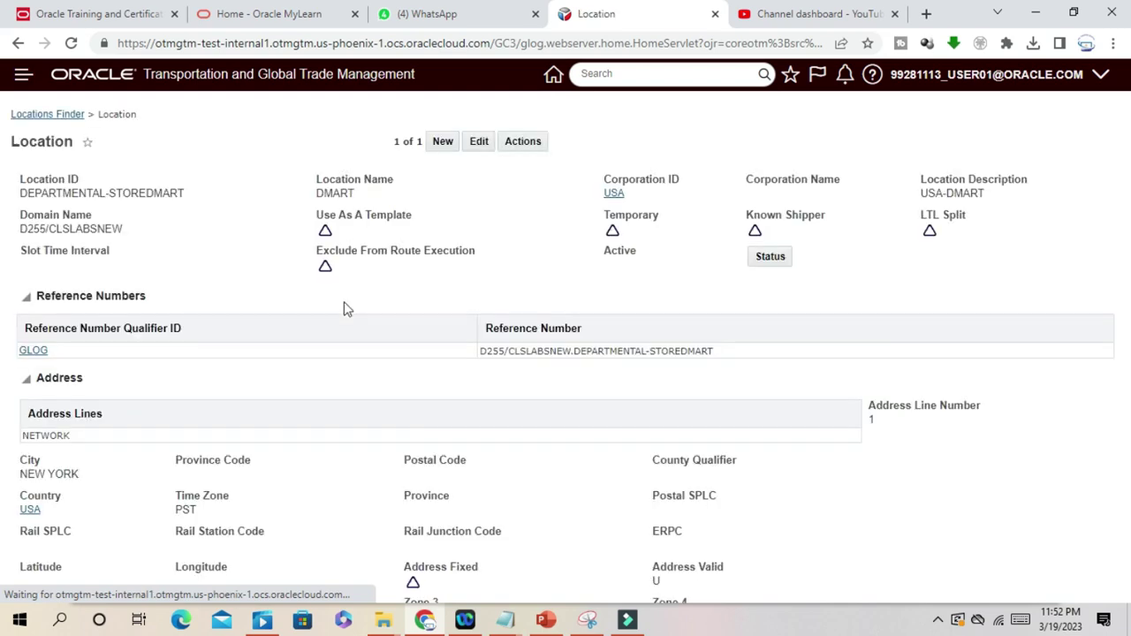
scroll(321, 299, "down", 4)
scroll(320, 298, "up", 4)
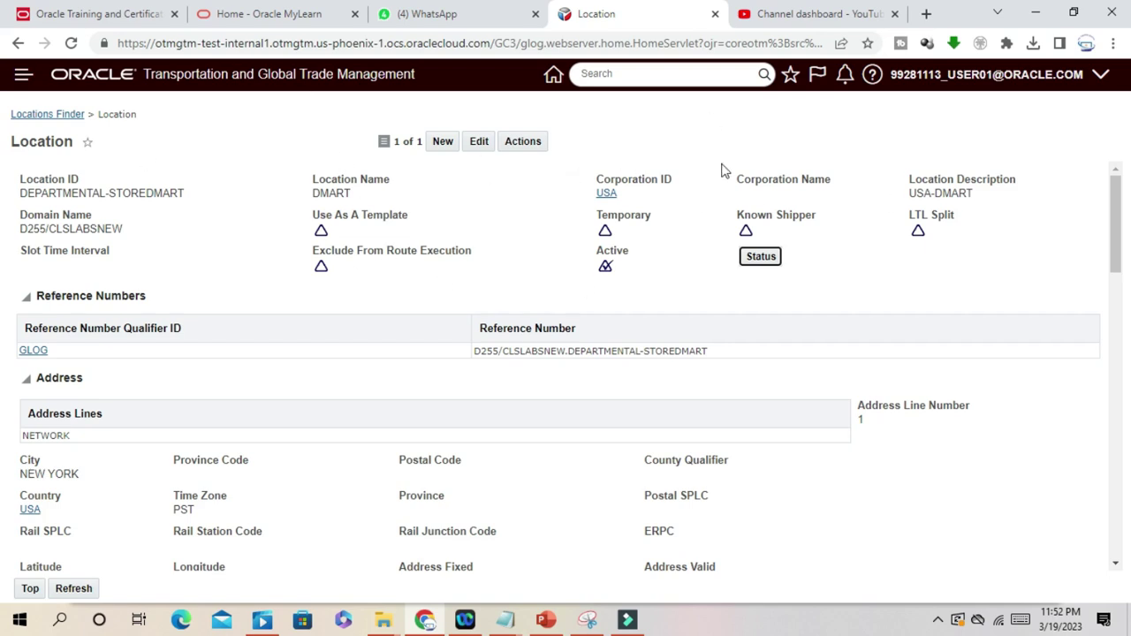
left_click(553, 75)
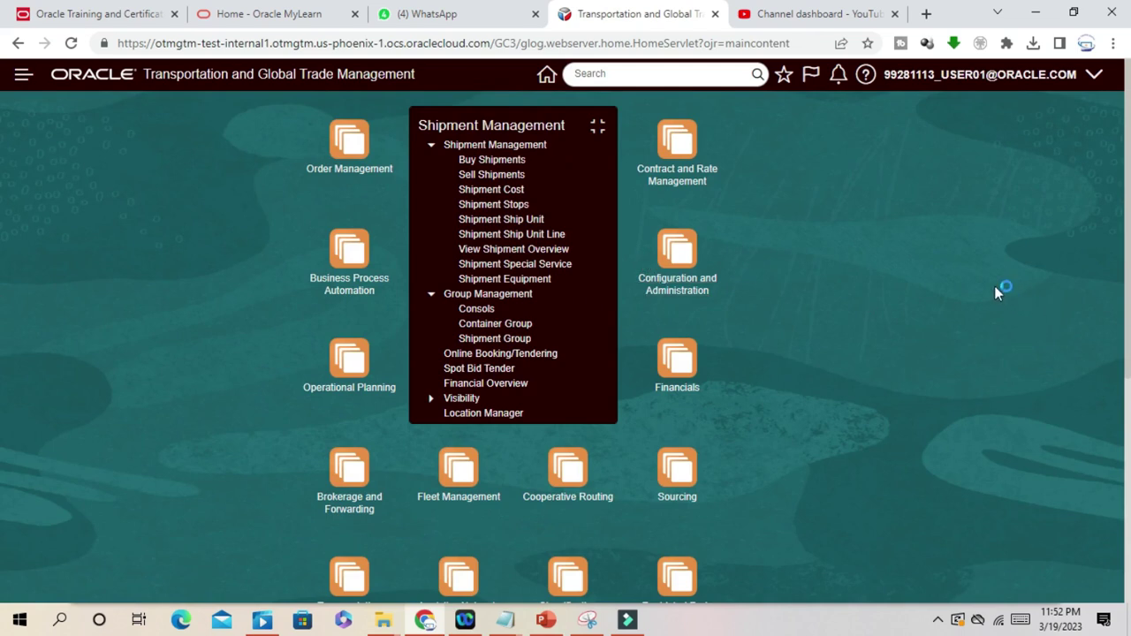
Browse the module Navigator, expanding Order Management, then close it to show the tile grid
left_click(23, 75)
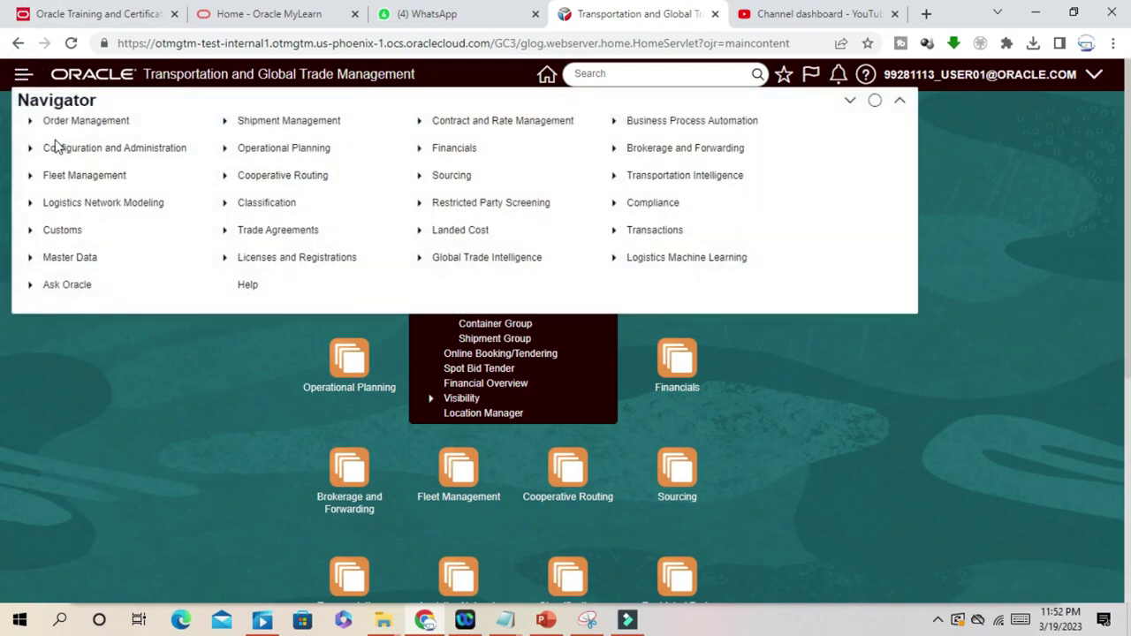
left_click(180, 433)
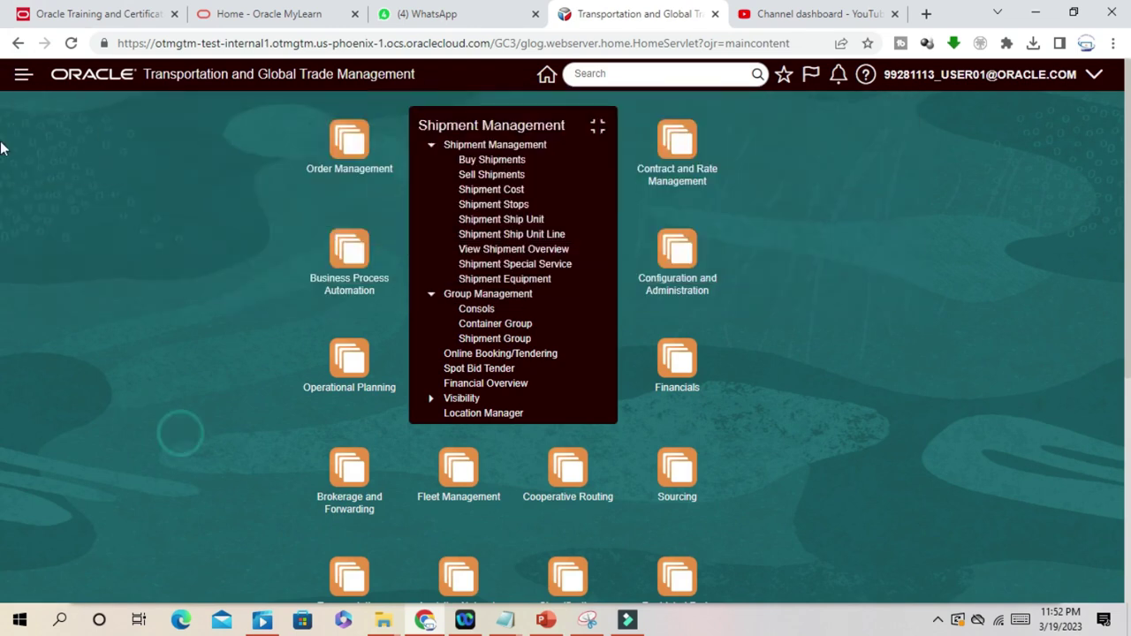
left_click(23, 75)
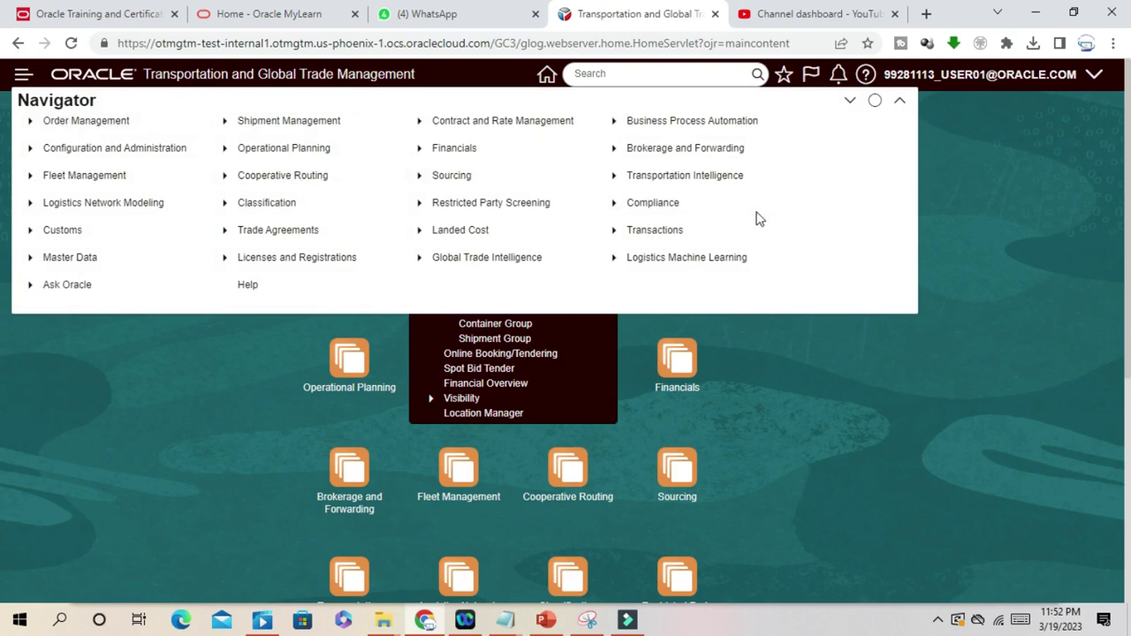
left_click(53, 121)
left_click(122, 146)
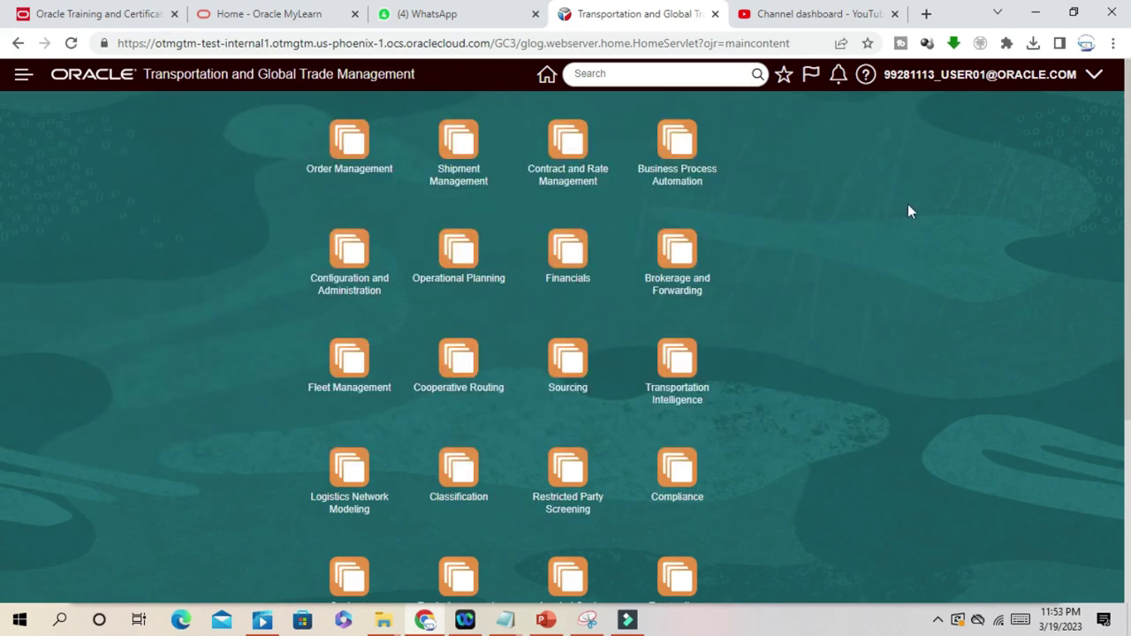